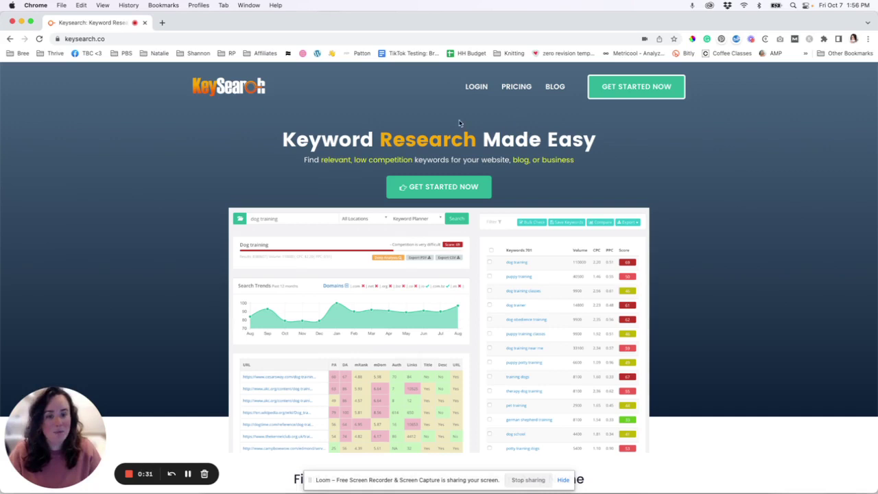
- With the 'cricut' related keyword results showing, place the cursor in the search box to edit the term
click(187, 473)
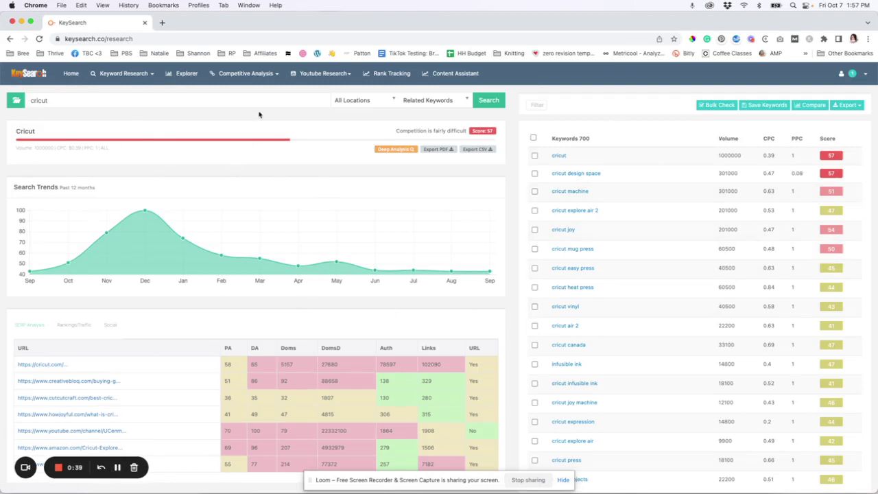
click(97, 100)
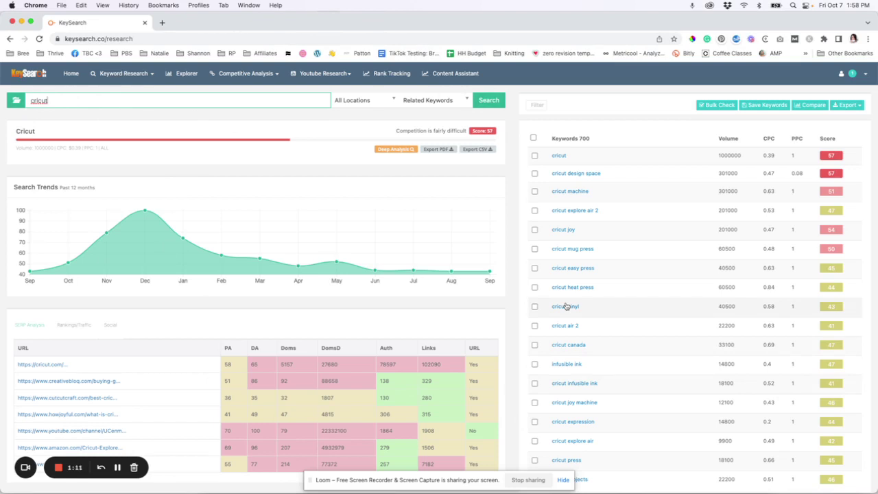
mouse_move(407, 255)
click(119, 467)
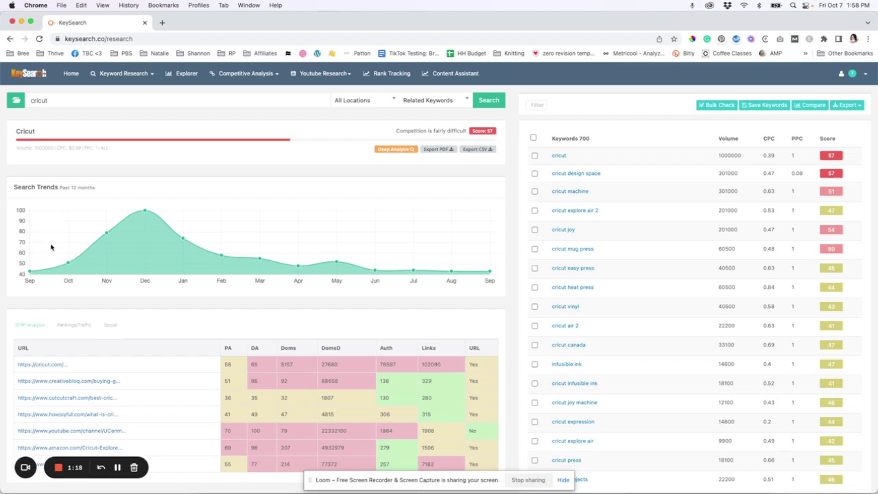
mouse_move(77, 266)
mouse_move(409, 273)
mouse_move(300, 275)
mouse_move(330, 255)
mouse_move(145, 213)
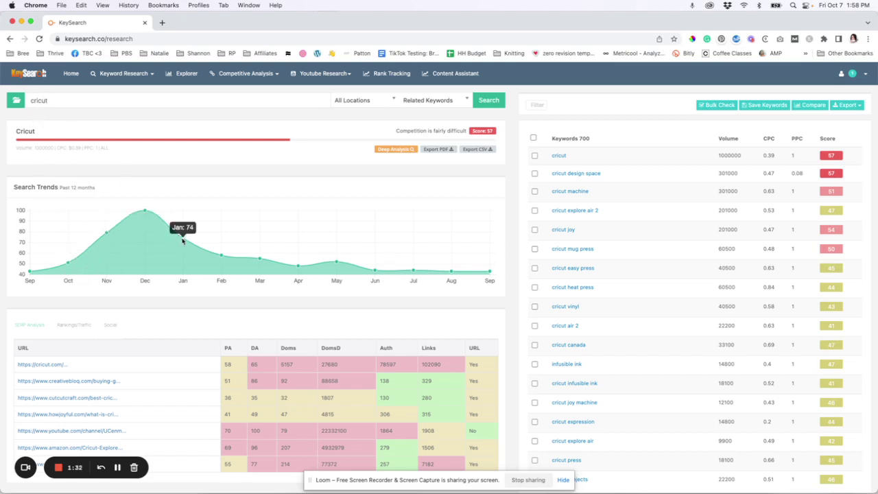
mouse_move(193, 256)
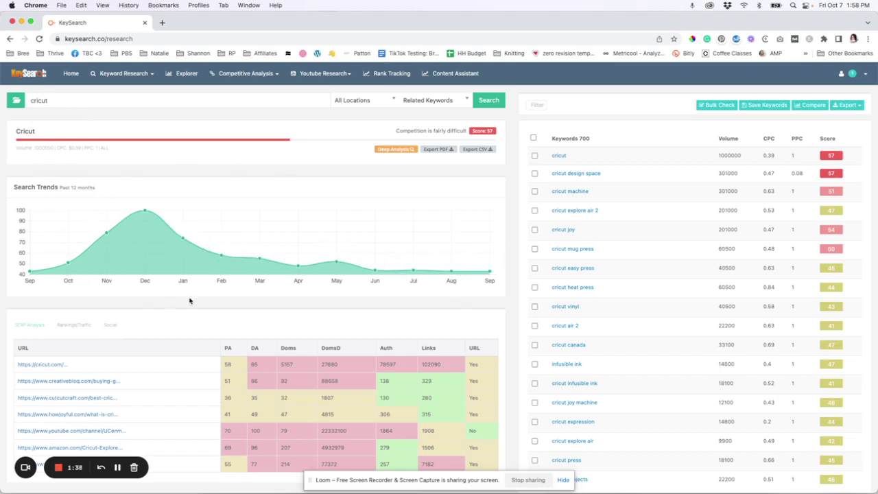
mouse_move(484, 256)
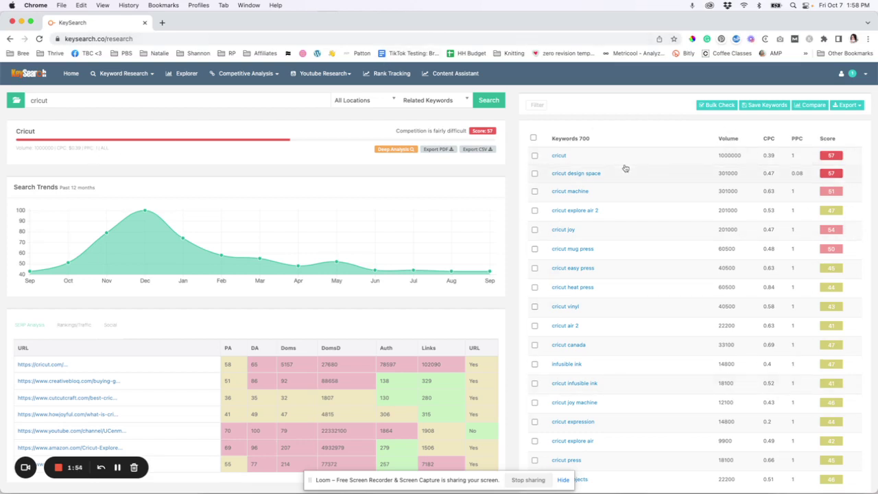
- Sort the cricut keyword ideas lowest score first and tick 'making stickers with cricut'
click(829, 139)
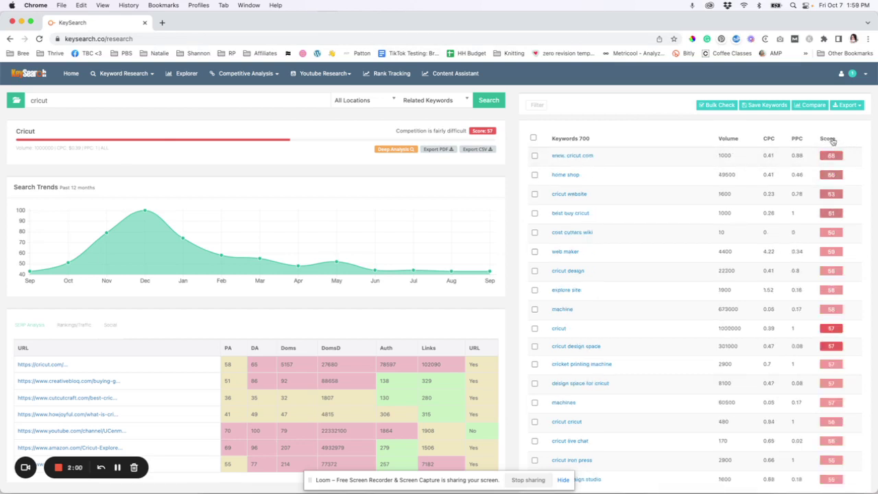
click(831, 138)
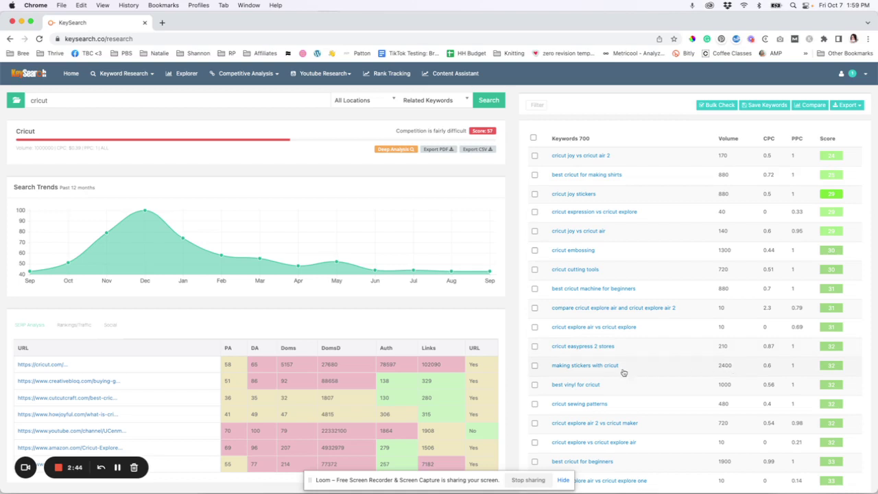
click(535, 367)
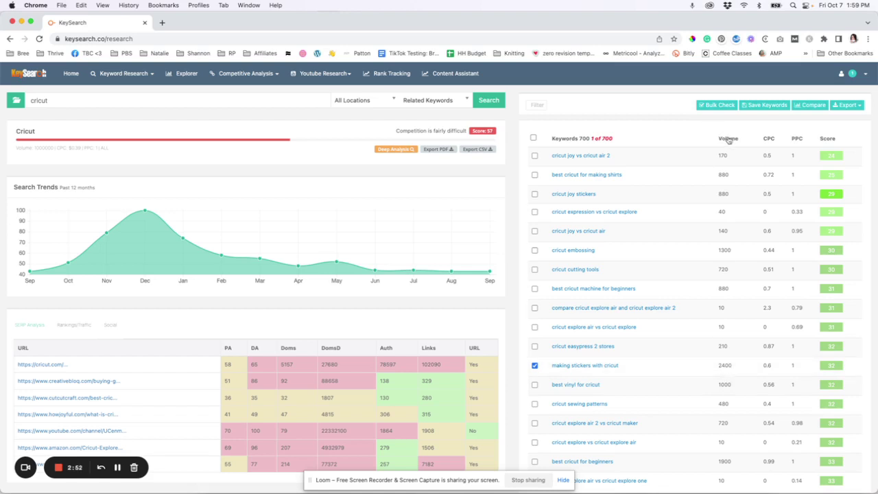
mouse_move(823, 366)
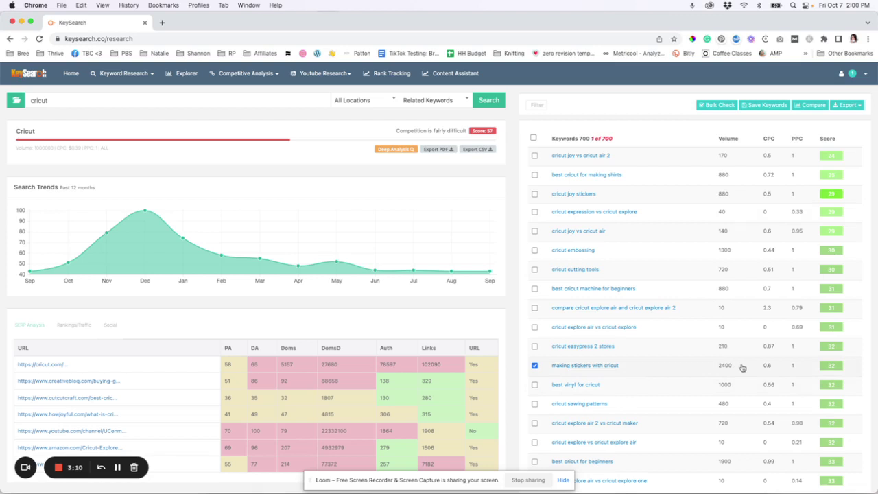
- Tick best cricut for making shirts, cricut joy stickers, making stickers with cricut, cricut embossing and best cricut machine for beginners
click(535, 365)
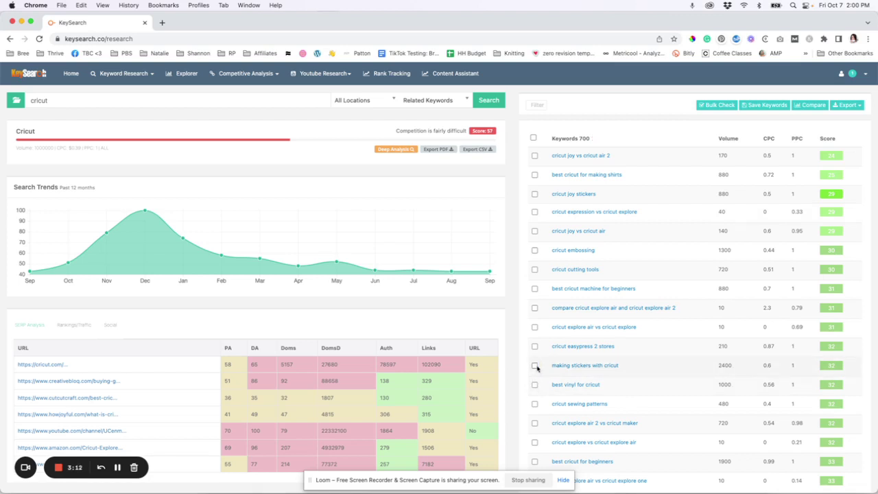
click(535, 175)
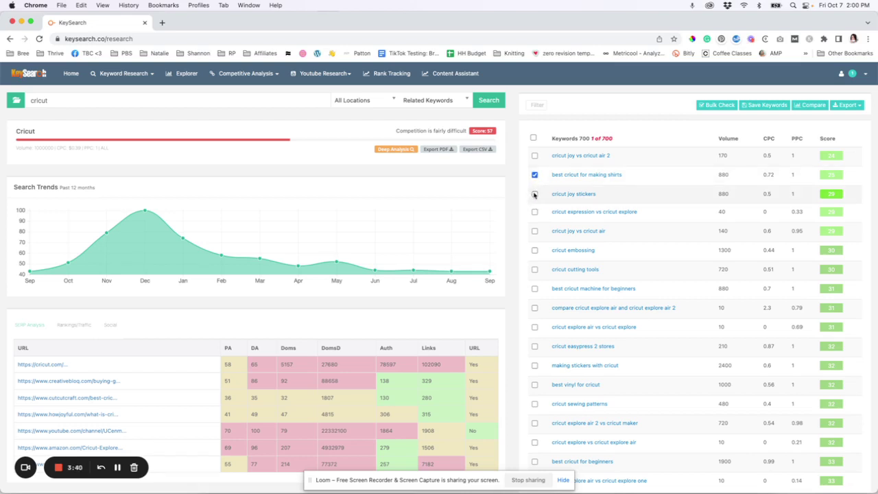
click(535, 195)
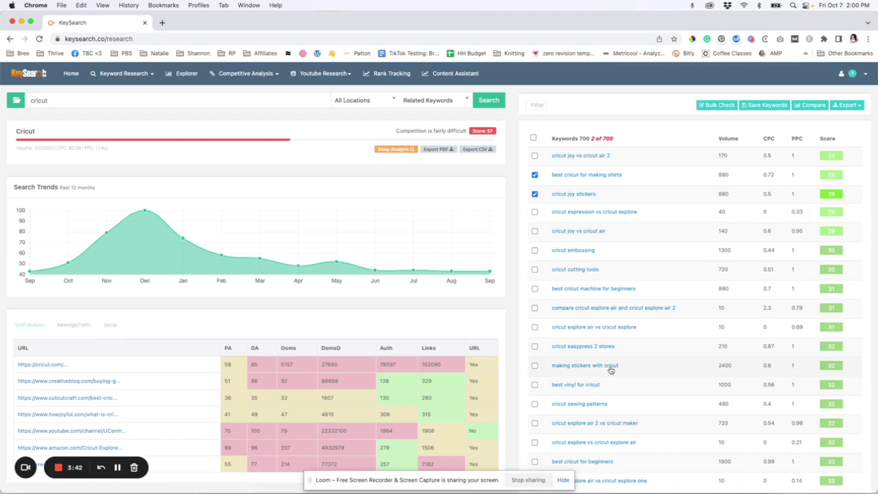
click(536, 366)
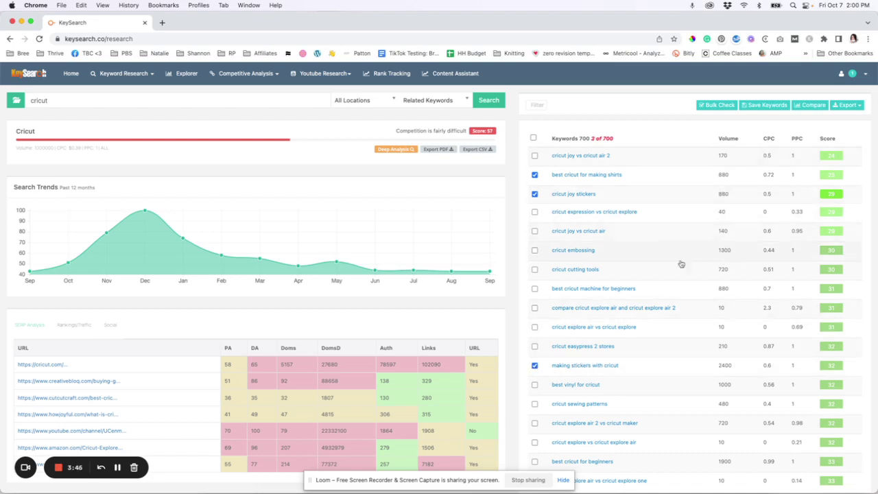
click(535, 251)
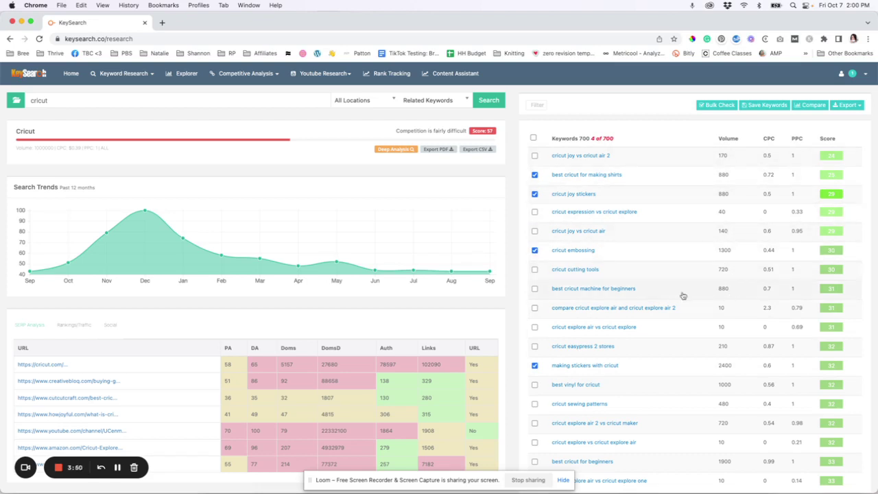
scroll(617, 295, down, 1)
click(534, 268)
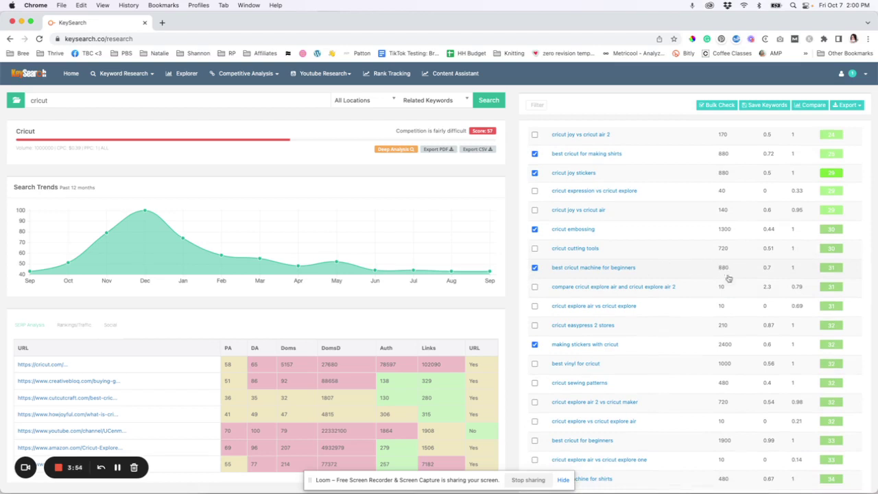
- Further down, tick best vinyl for cricut, best cricut for beginners, cricut book and cricut stickers
scroll(718, 347, down, 1)
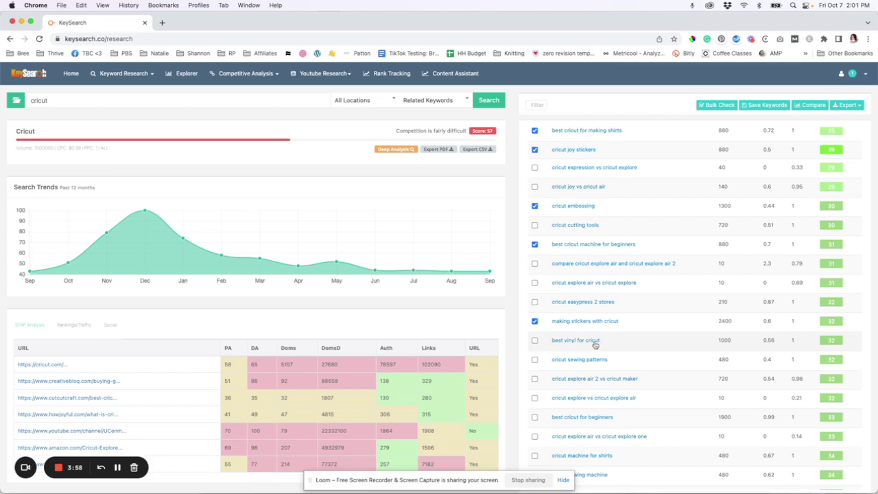
click(534, 340)
scroll(671, 336, down, 3)
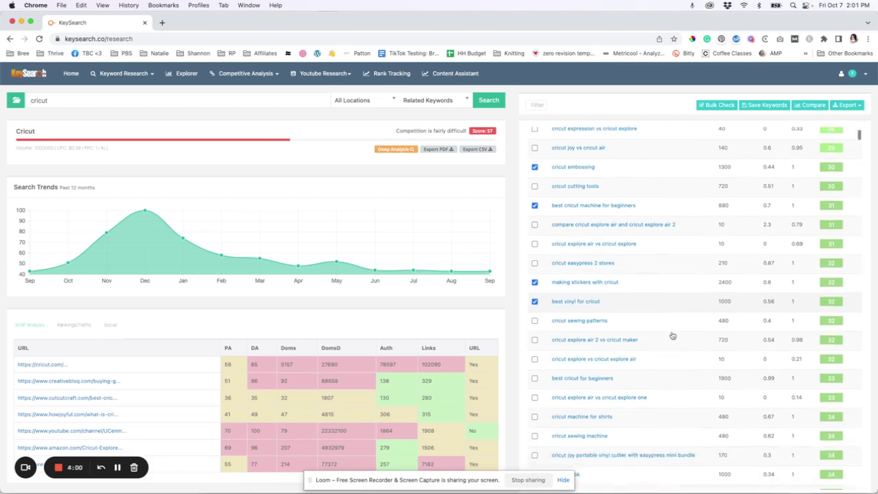
click(535, 338)
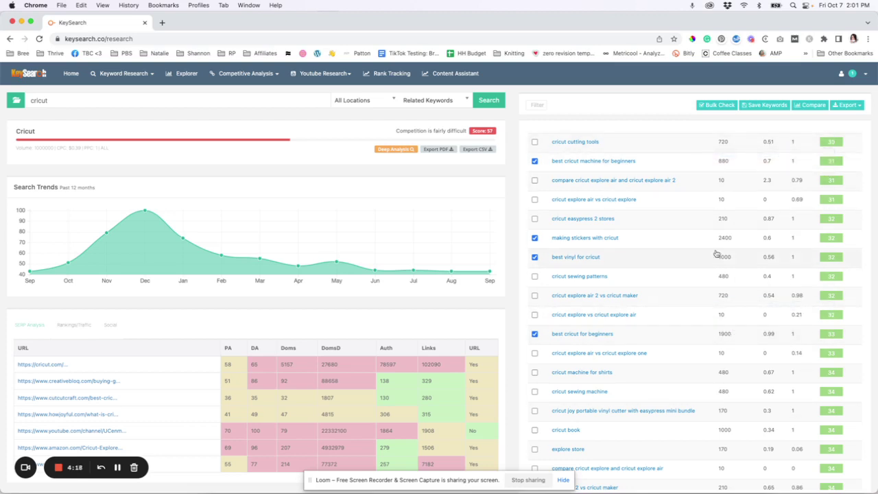
scroll(697, 359, down, 2)
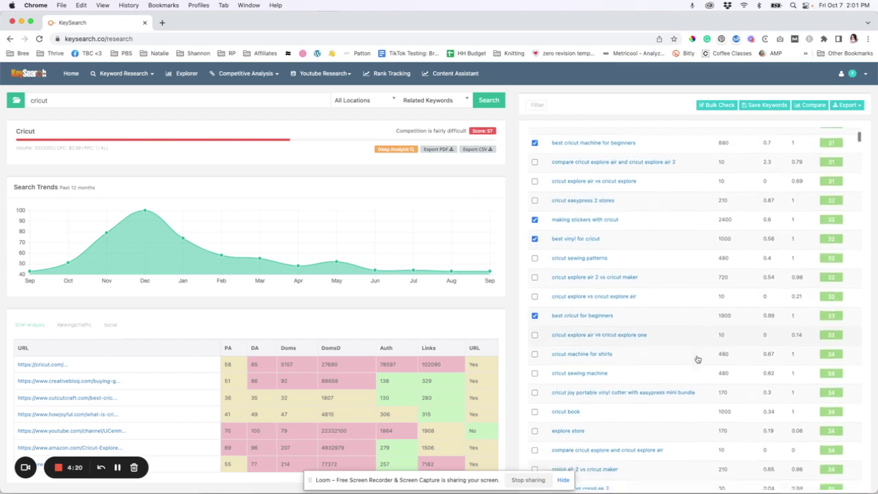
scroll(694, 356, down, 1)
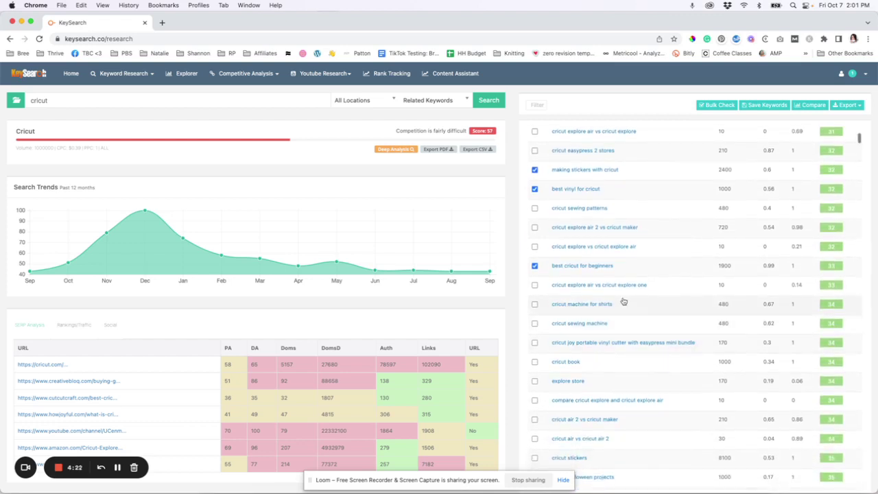
scroll(711, 357, down, 1)
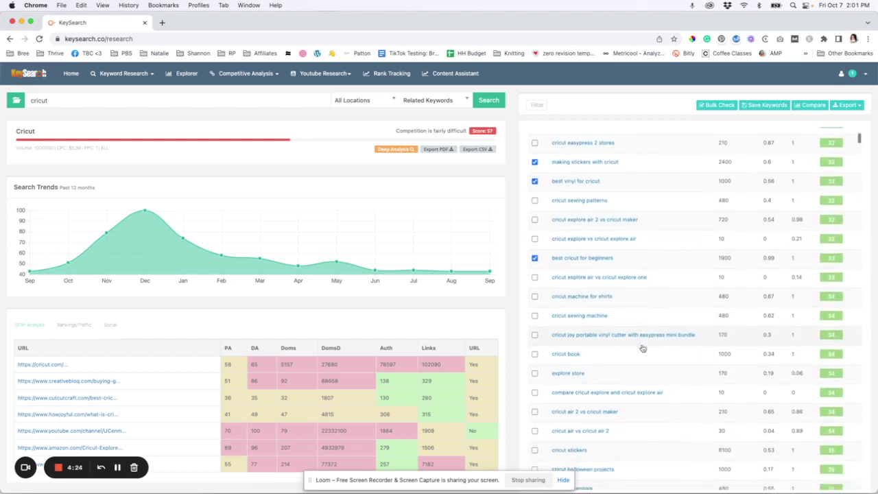
click(536, 343)
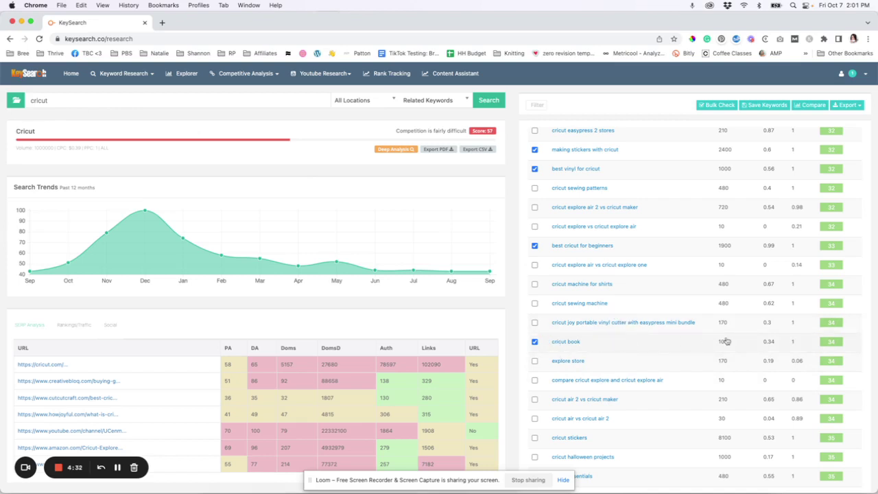
scroll(644, 351, down, 3)
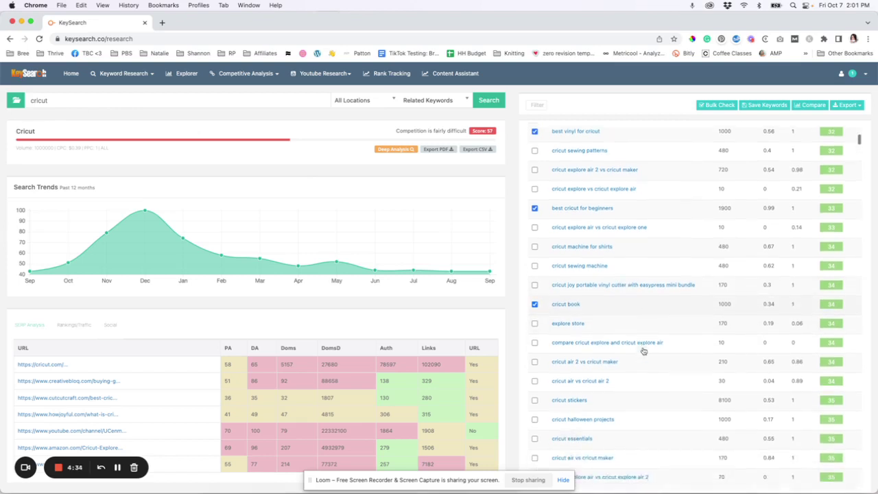
scroll(644, 350, down, 1)
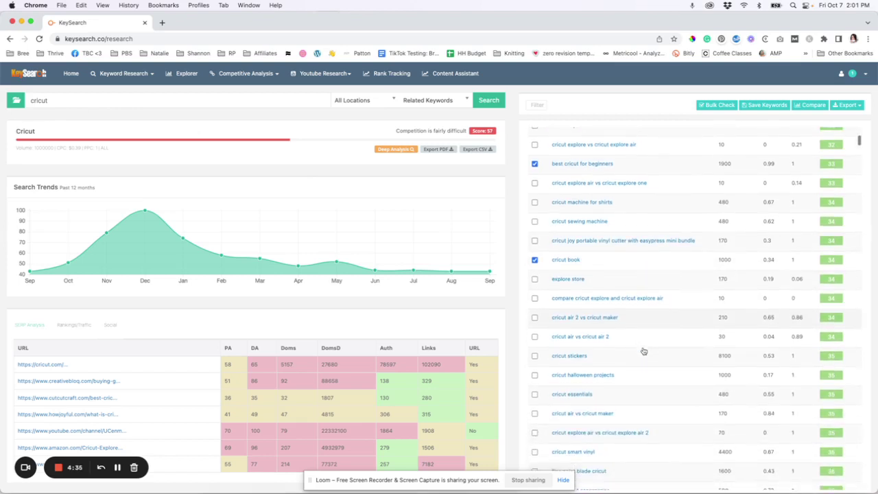
click(536, 356)
scroll(674, 400, down, 2)
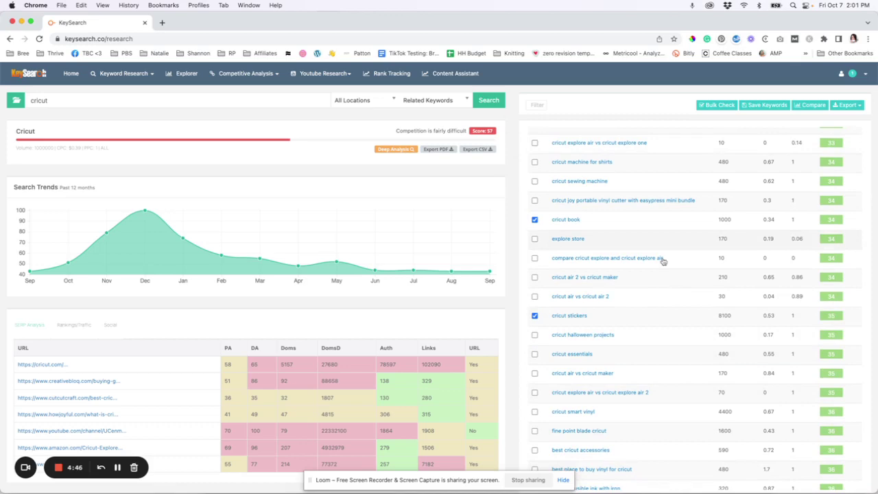
scroll(676, 248, up, 5)
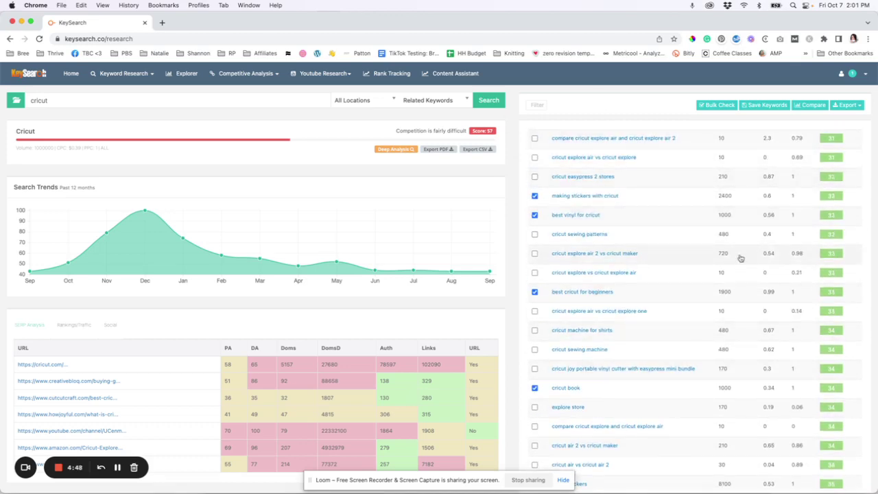
scroll(729, 185, down, 5)
scroll(729, 185, down, 5)
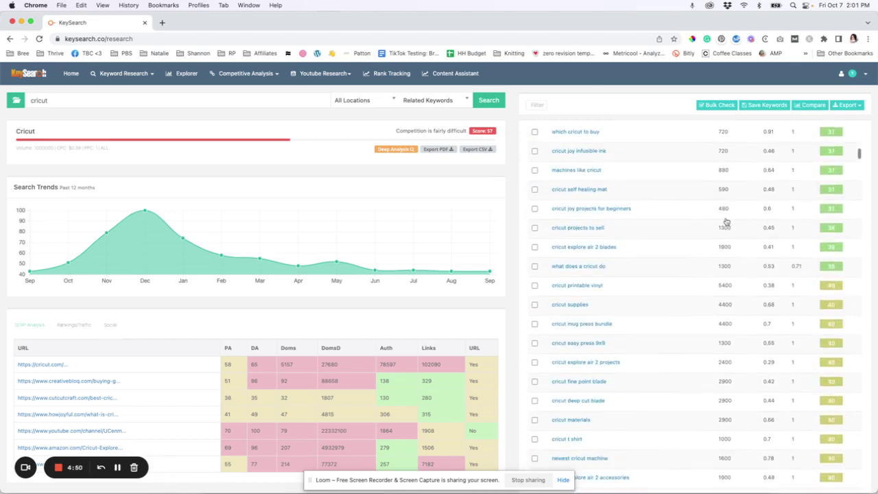
scroll(727, 221, up, 10)
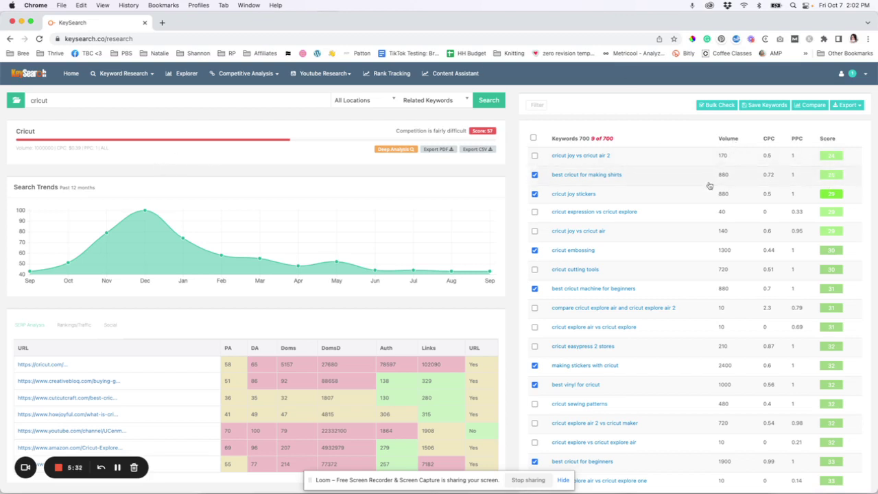
right_click(255, 20)
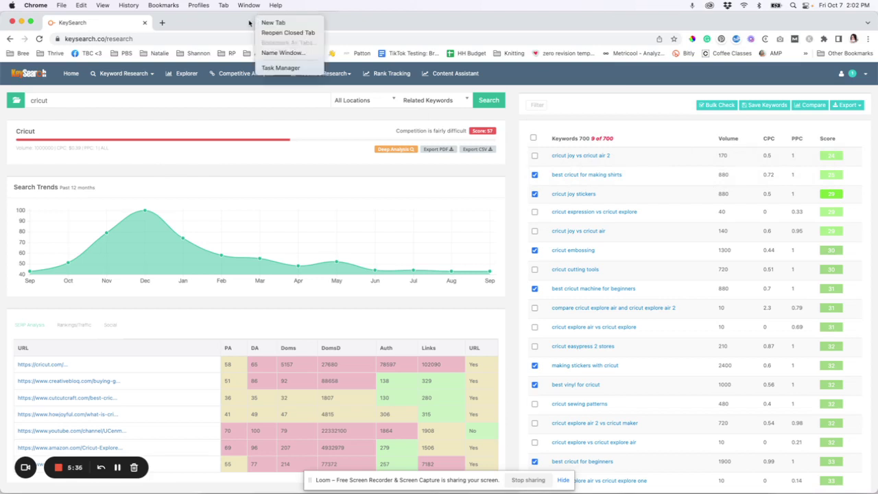
click(237, 25)
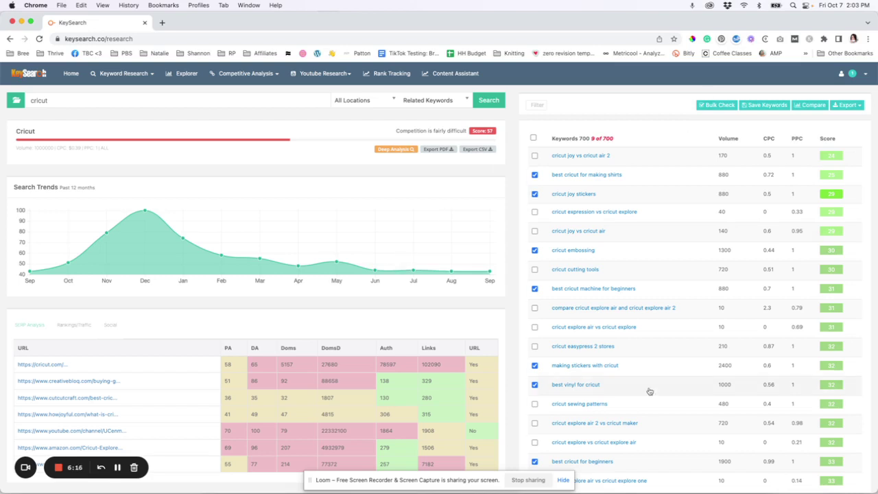
click(85, 99)
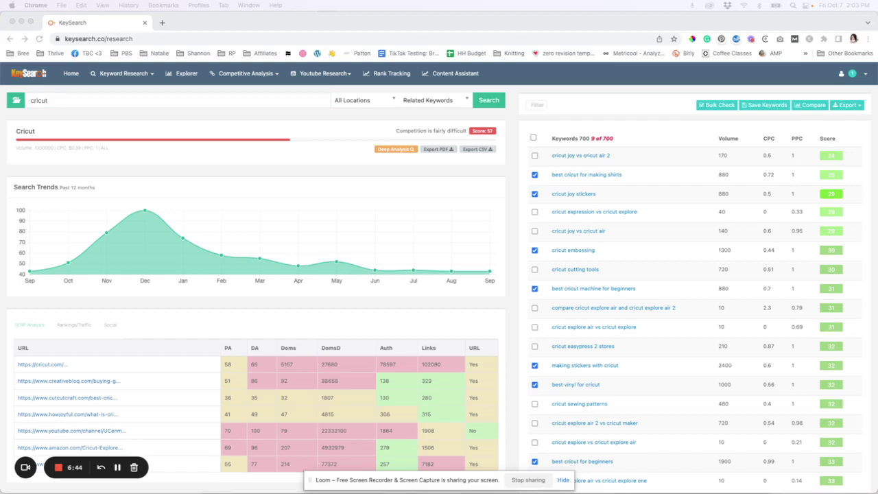
- Replace 'cricut' with 'kids back to school' and run the search
double_click(39, 99)
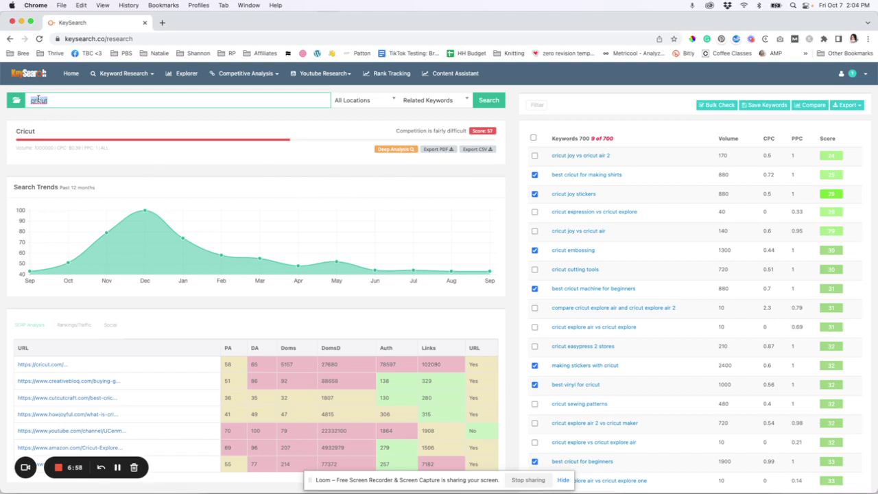
text(kids back to school)
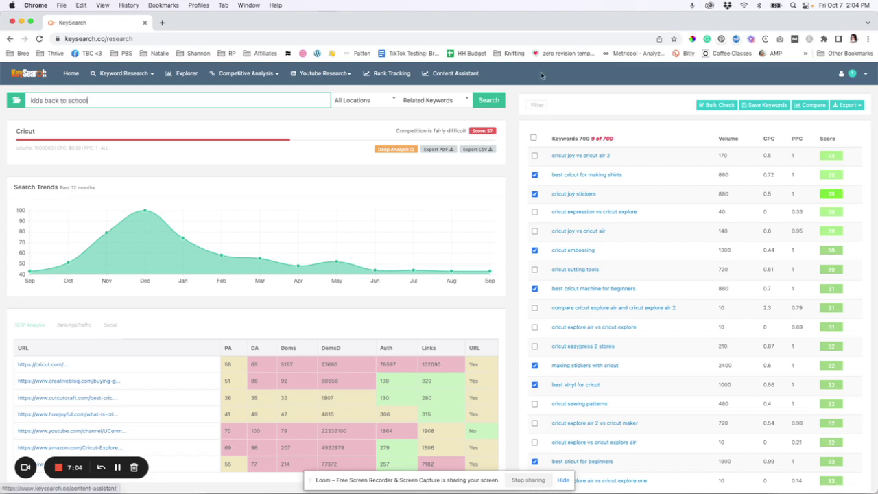
click(496, 104)
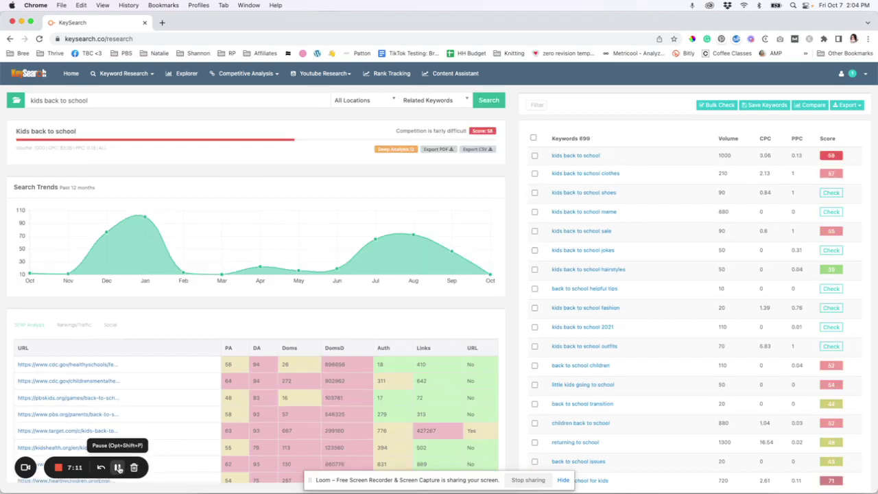
mouse_move(70, 272)
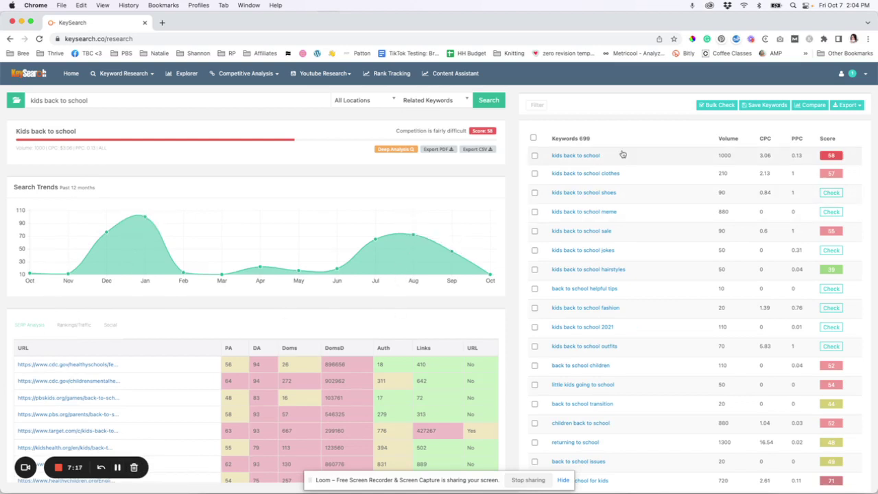
- Sort the 699 kids back to school ideas lowest score first and browse the list
click(830, 139)
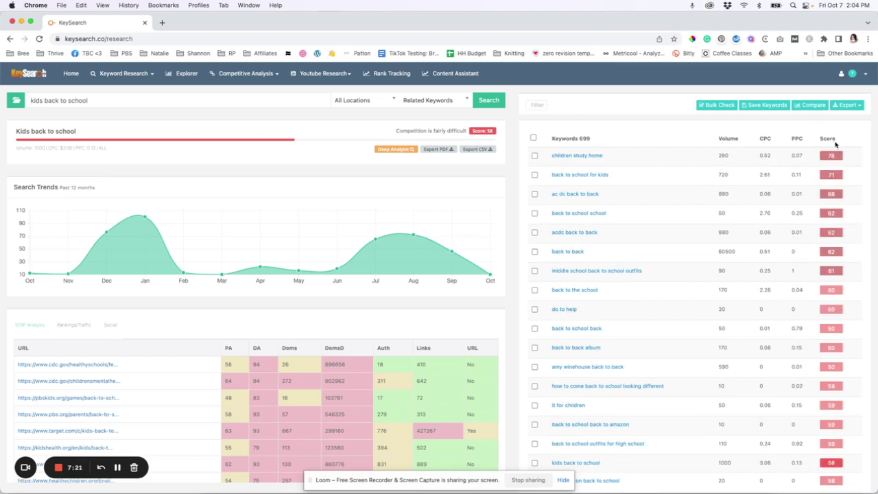
click(831, 140)
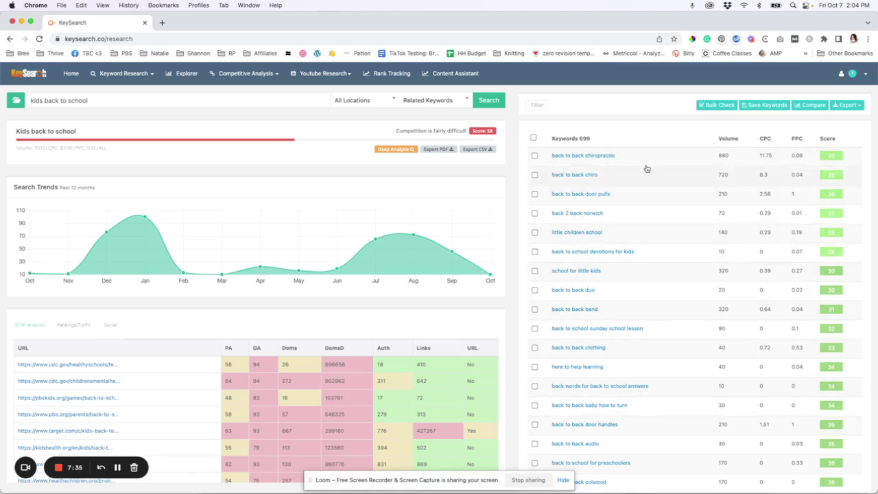
scroll(601, 200, down, 1)
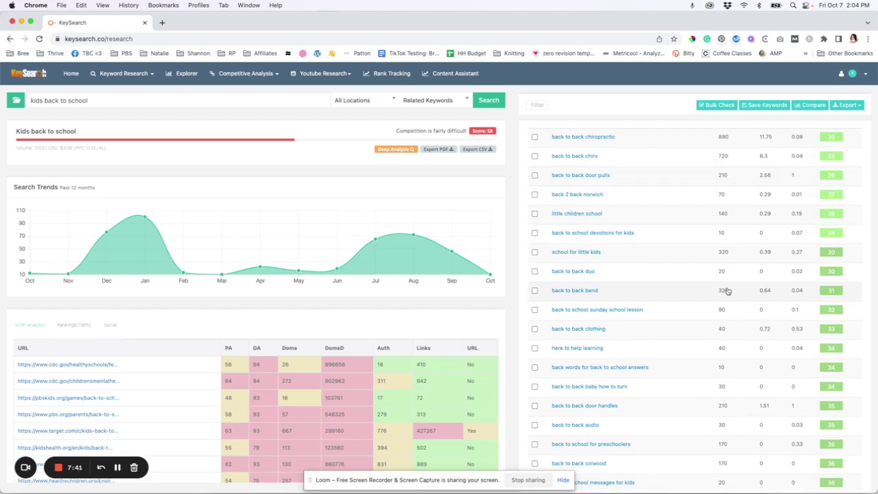
scroll(727, 291, down, 5)
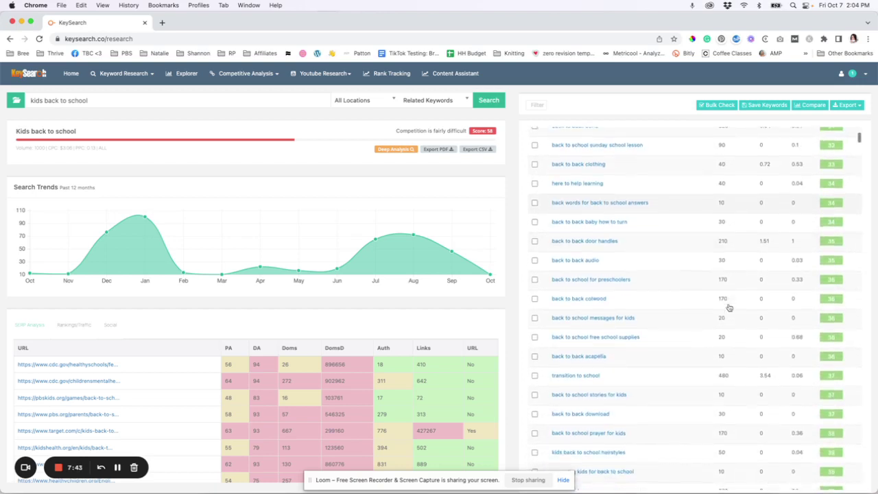
scroll(729, 308, down, 5)
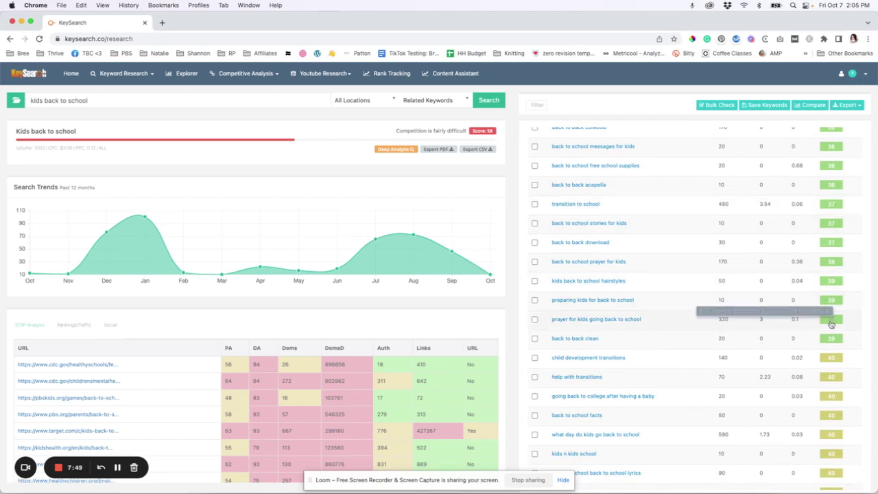
scroll(645, 329, up, 2)
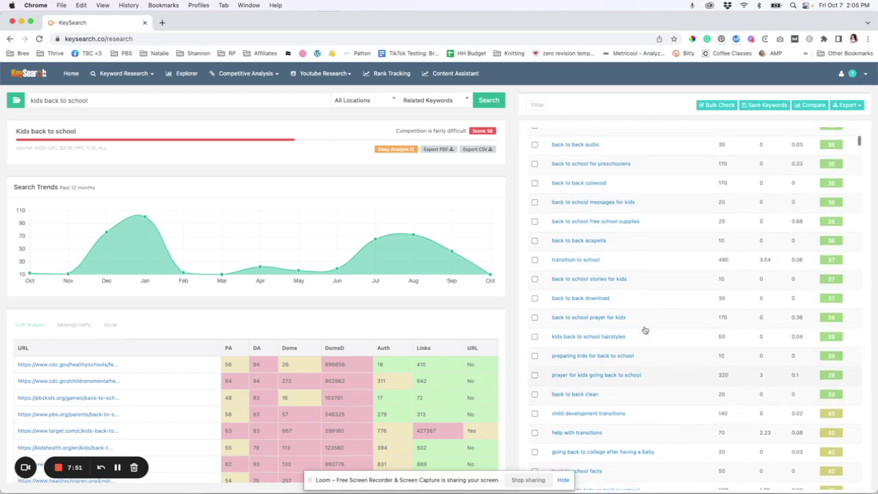
scroll(627, 314, up, 3)
scroll(627, 314, up, 1)
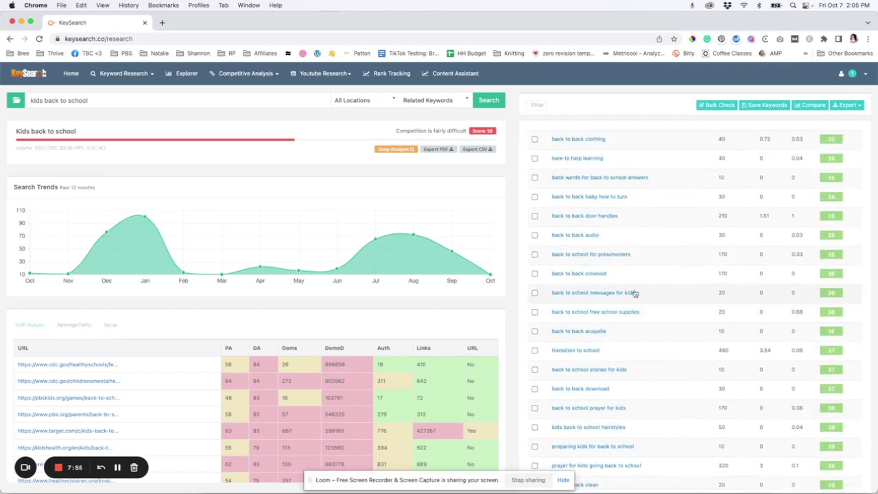
scroll(564, 302, up, 1)
scroll(629, 302, up, 2)
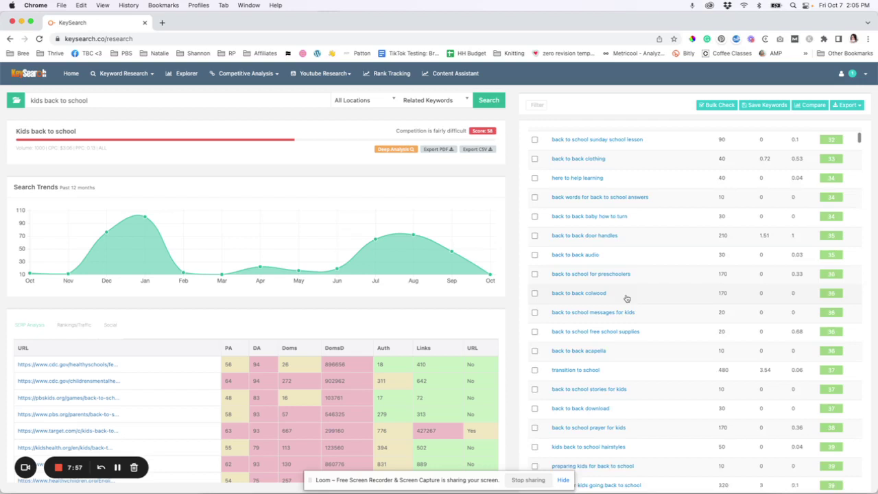
scroll(627, 314, up, 8)
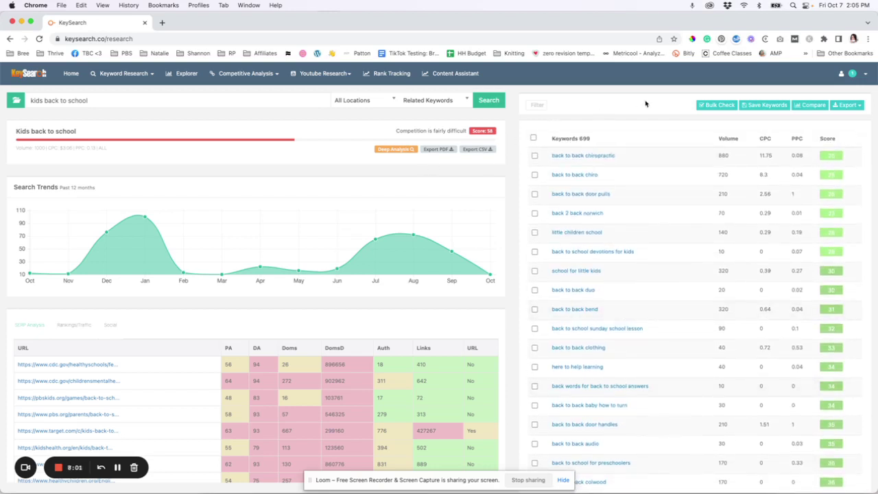
- Replace the query with 'kids school lunch' and run the search
click(107, 101)
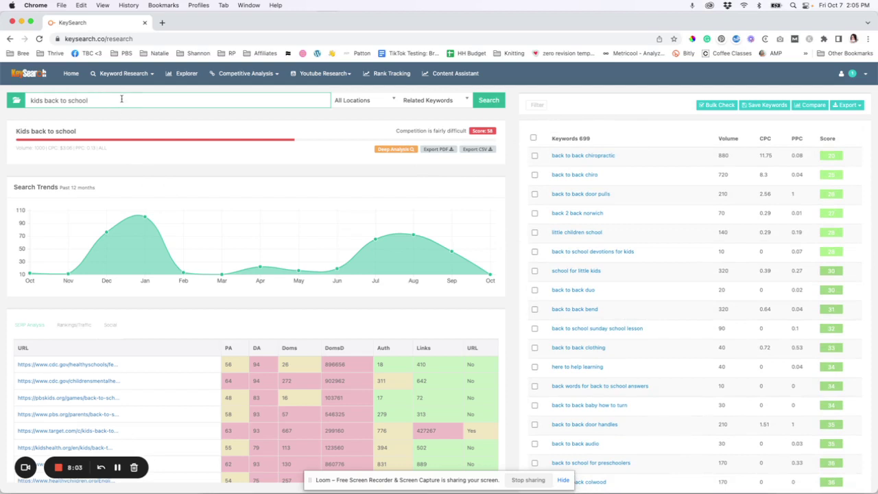
drag(122, 100, 6, 97)
text(kids school lunch)
click(486, 105)
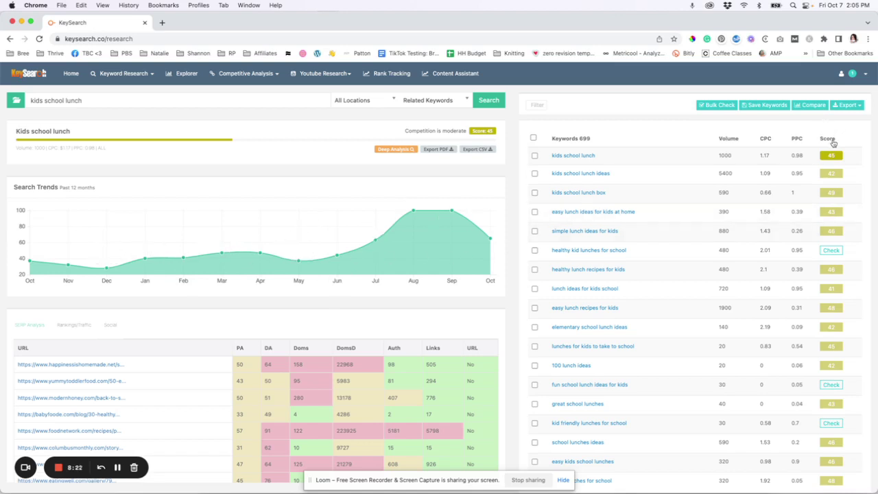
- Sort the kids school lunch ideas lowest score first and tick 'kids lunch box ideas' (4400 volume, score 39)
click(831, 139)
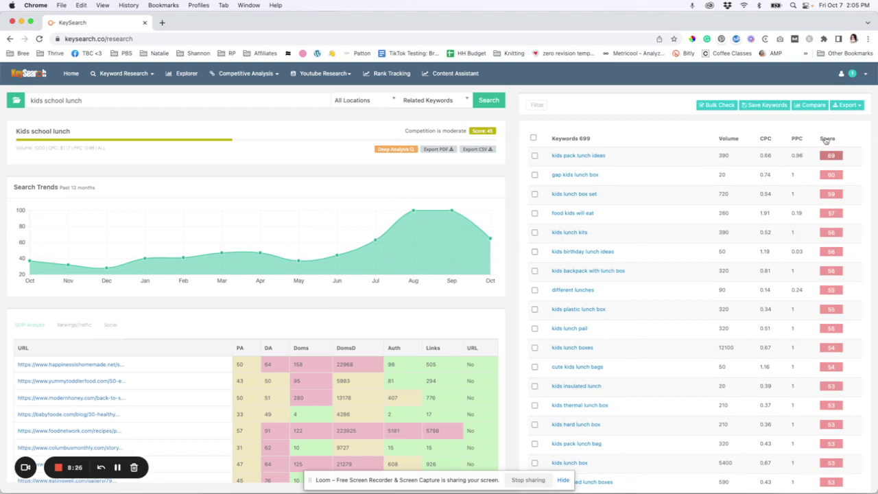
click(827, 140)
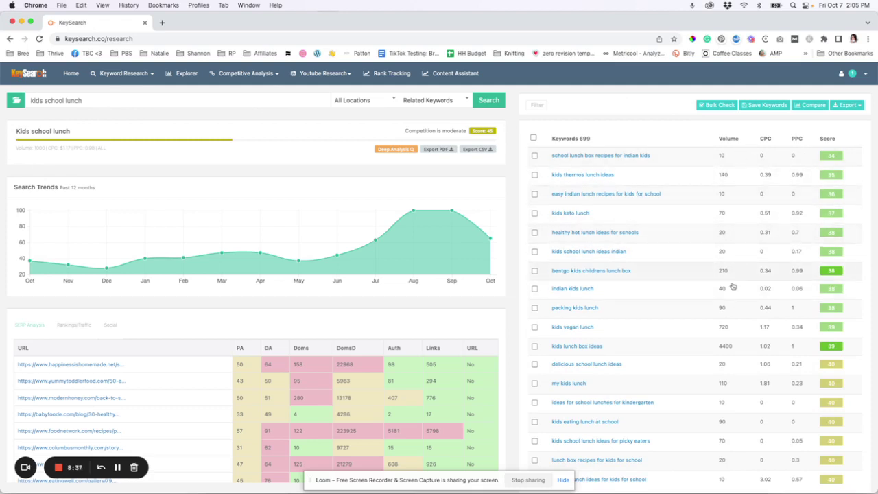
click(535, 347)
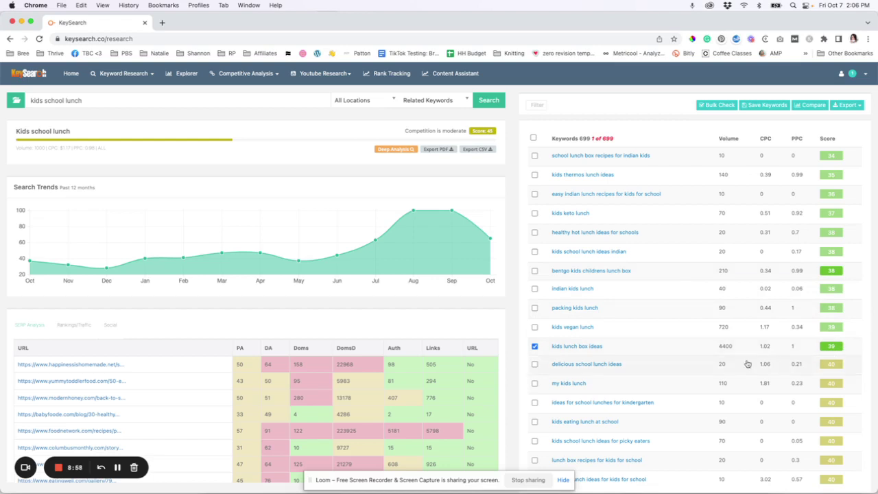
click(152, 100)
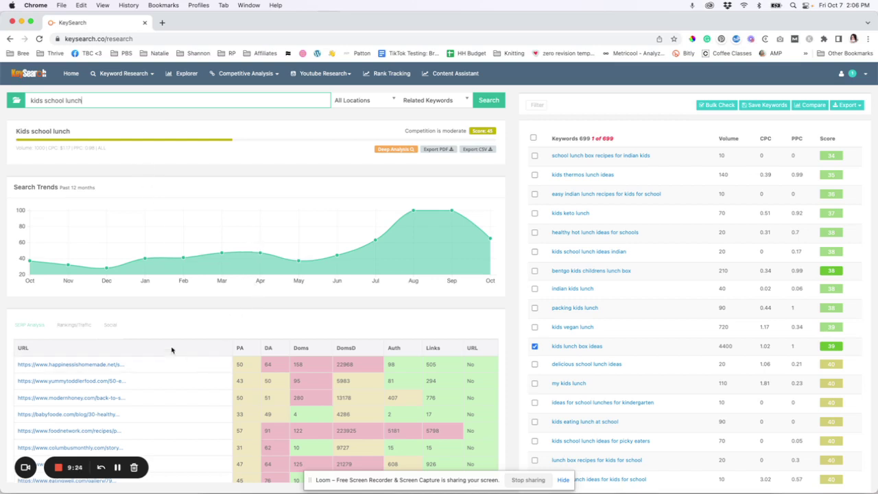
scroll(127, 357, down, 1)
scroll(120, 347, down, 2)
scroll(114, 338, down, 2)
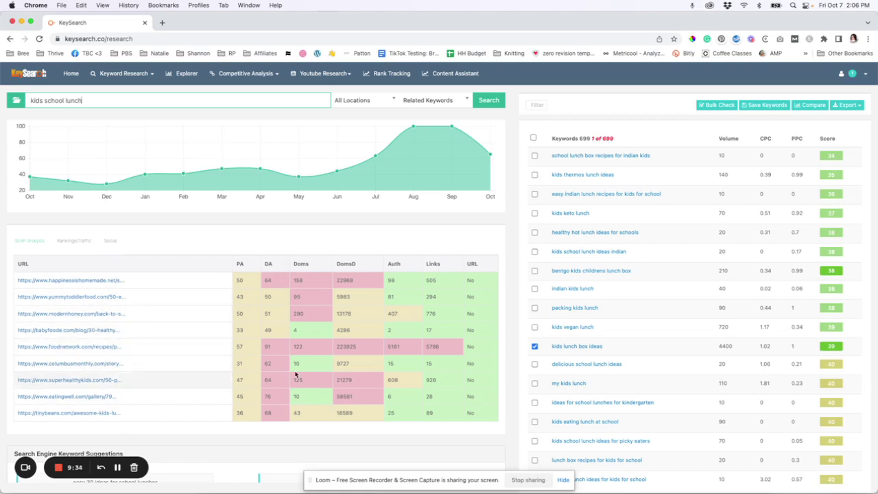
scroll(223, 328, up, 3)
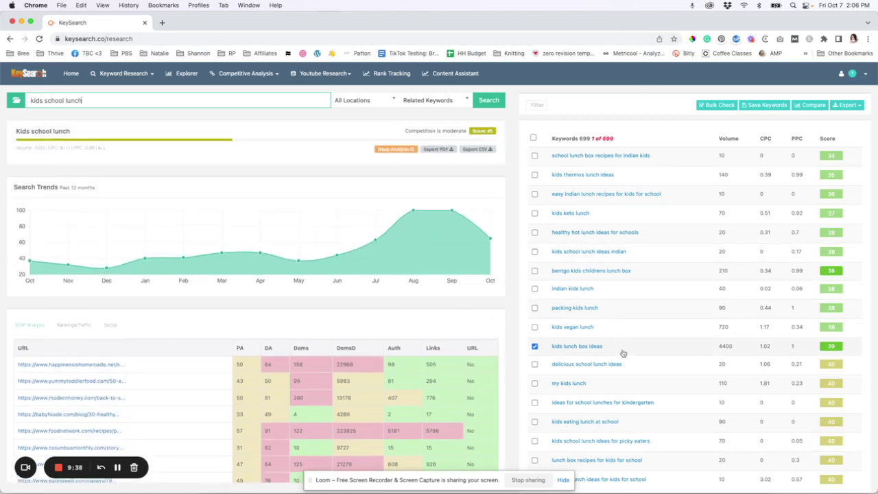
- Load the 'kids lunch box ideas' analysis and scroll to its search engine keyword suggestions
click(589, 346)
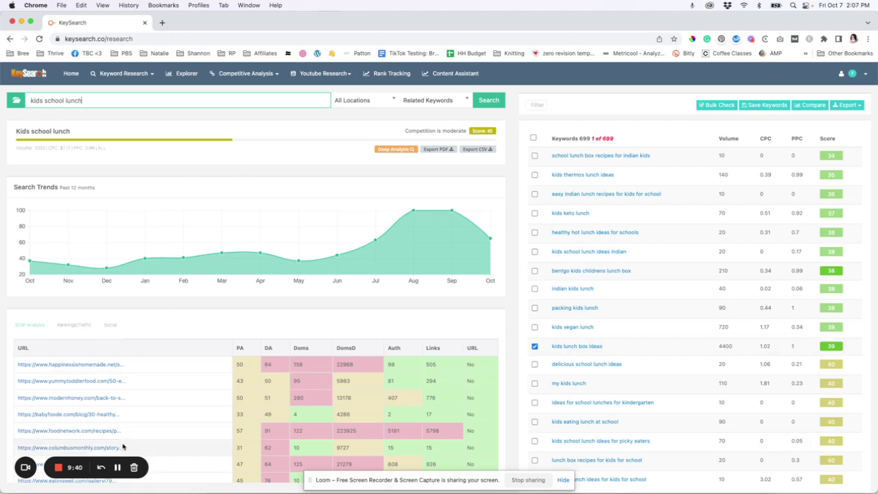
click(570, 349)
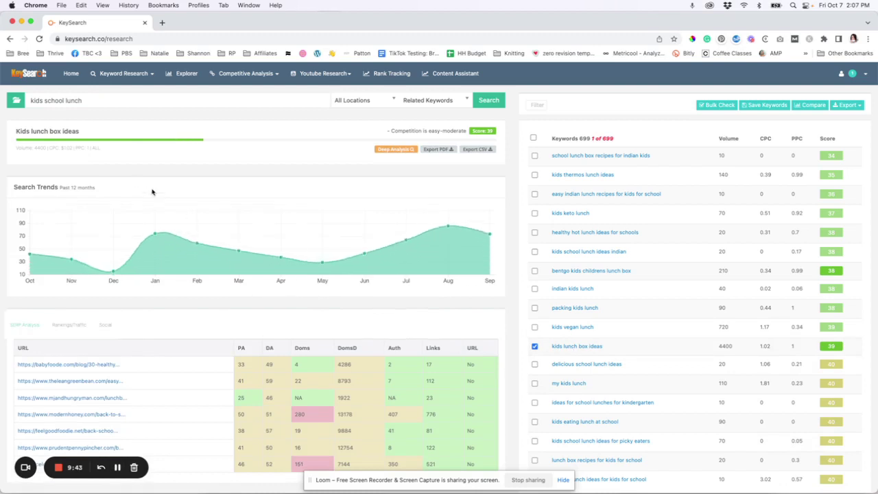
scroll(181, 425, down, 3)
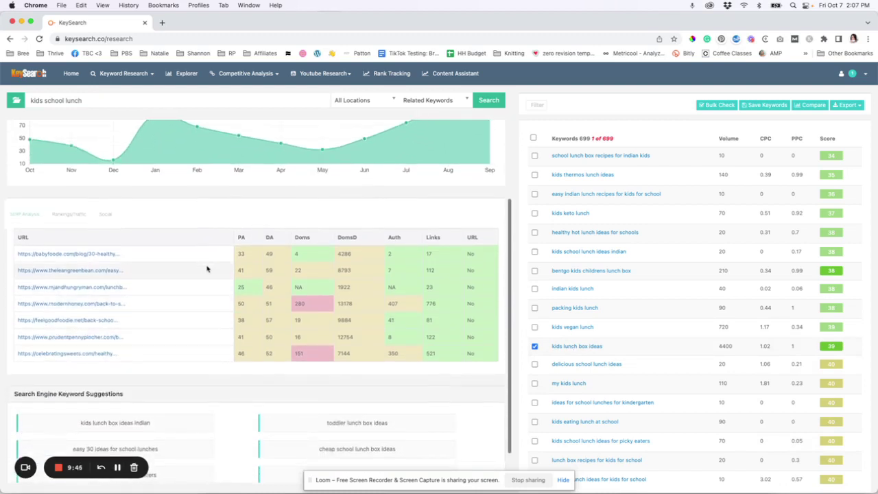
scroll(201, 334, up, 2)
scroll(201, 333, up, 2)
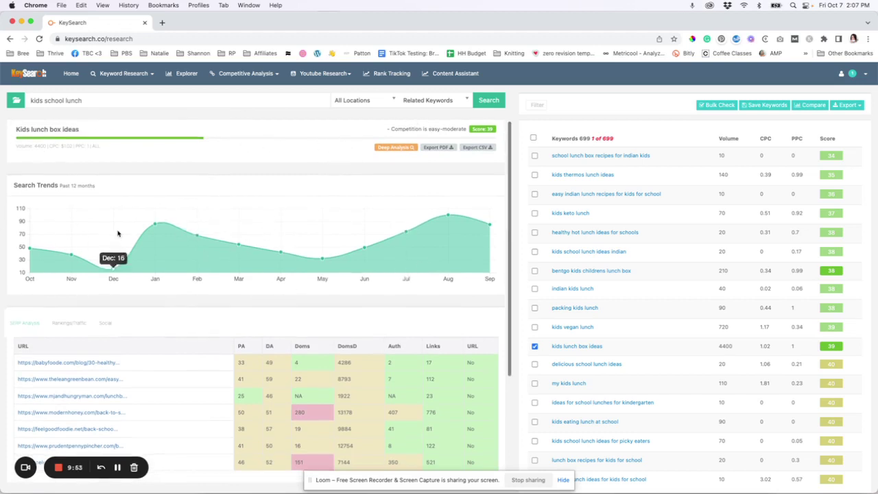
scroll(87, 228, down, 5)
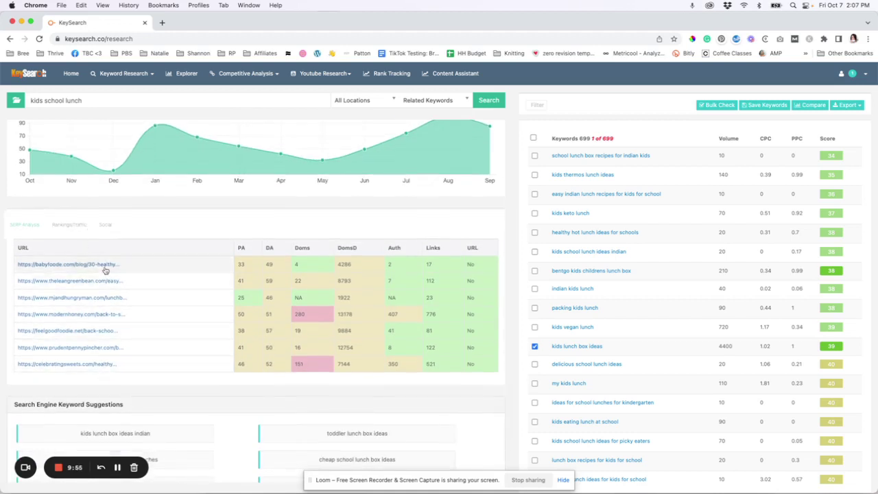
scroll(164, 297, down, 2)
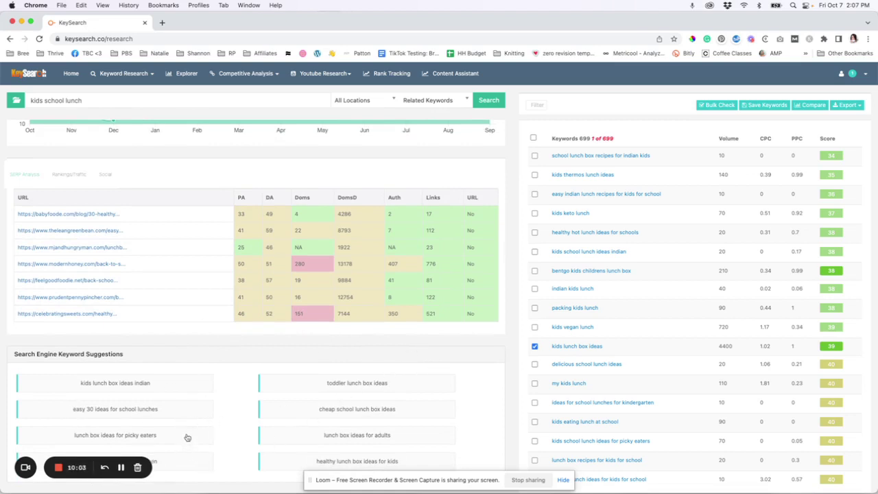
- Research the suggested keyword 'easy 30 ideas for school lunches', confirming the new search
click(181, 414)
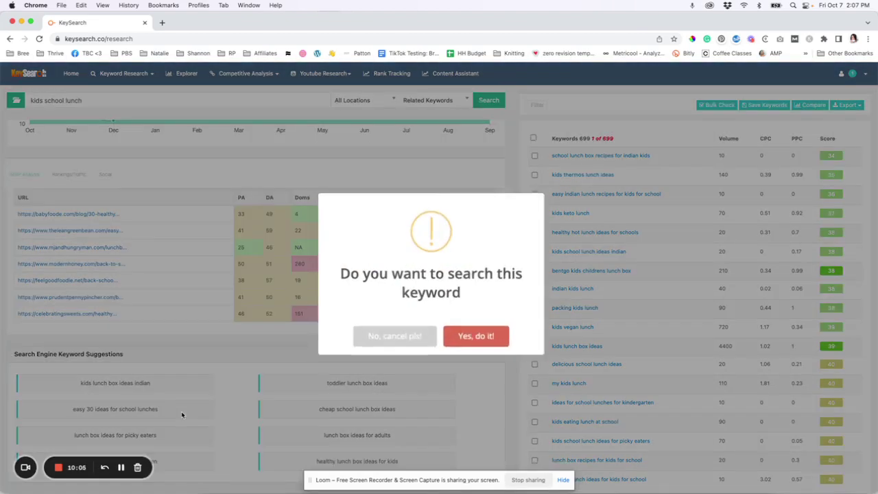
click(477, 337)
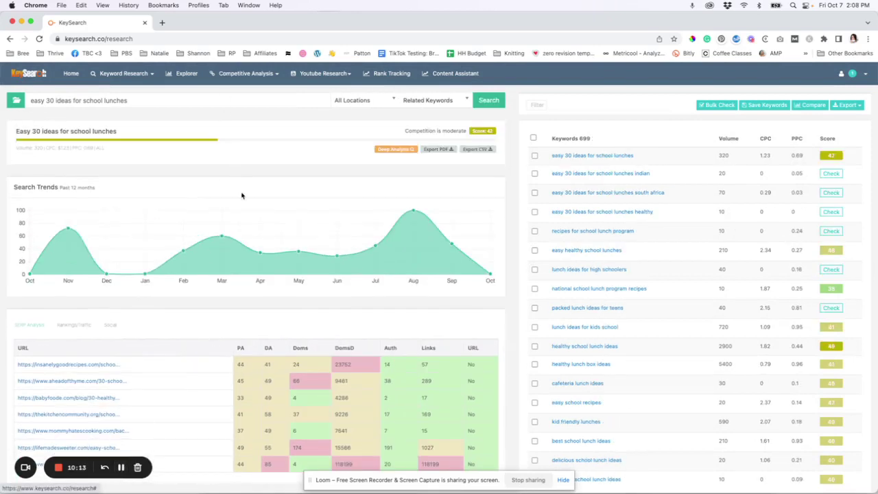
scroll(245, 207, down, 4)
scroll(245, 208, up, 5)
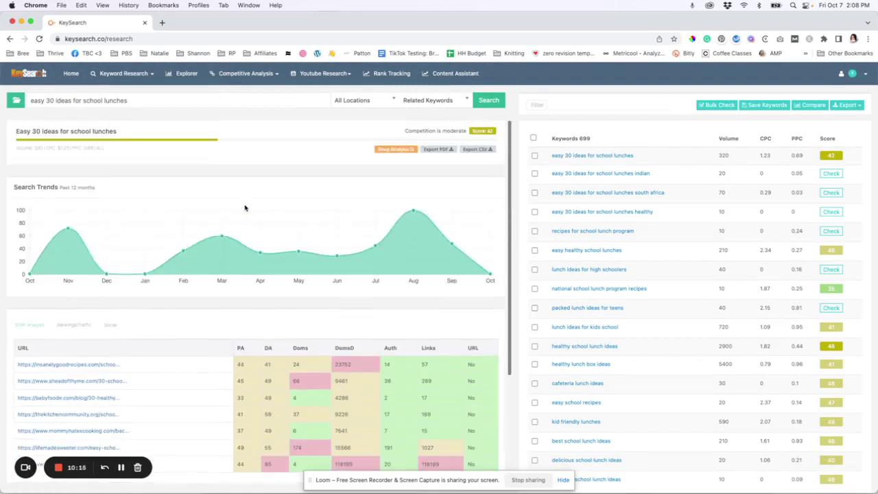
- Sort its 699 related keywords by score, lowest first
click(828, 138)
click(828, 139)
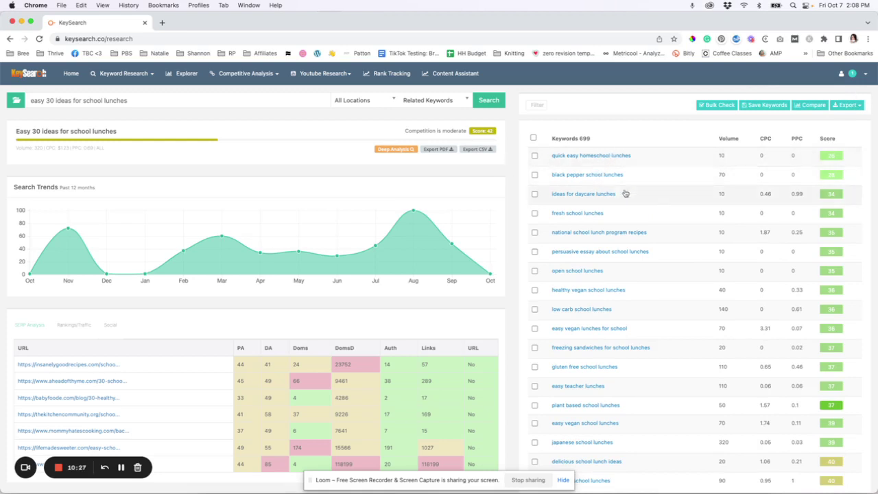
scroll(722, 335, down, 1)
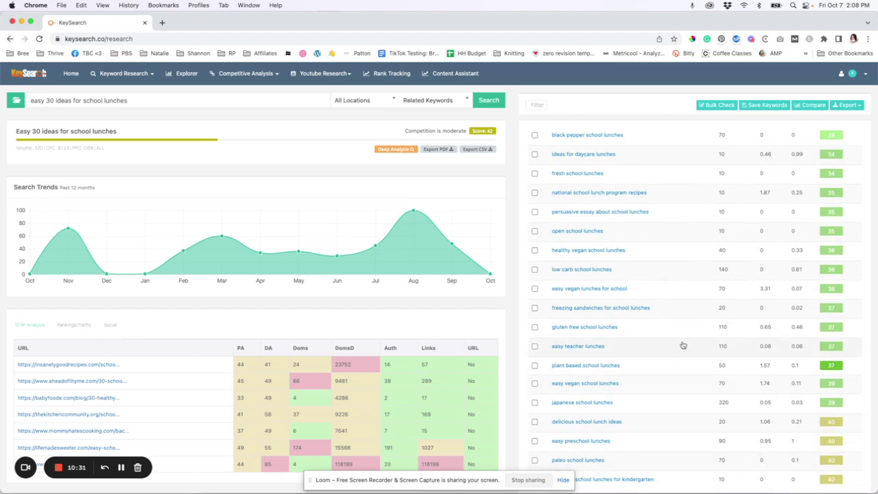
scroll(684, 343, up, 1)
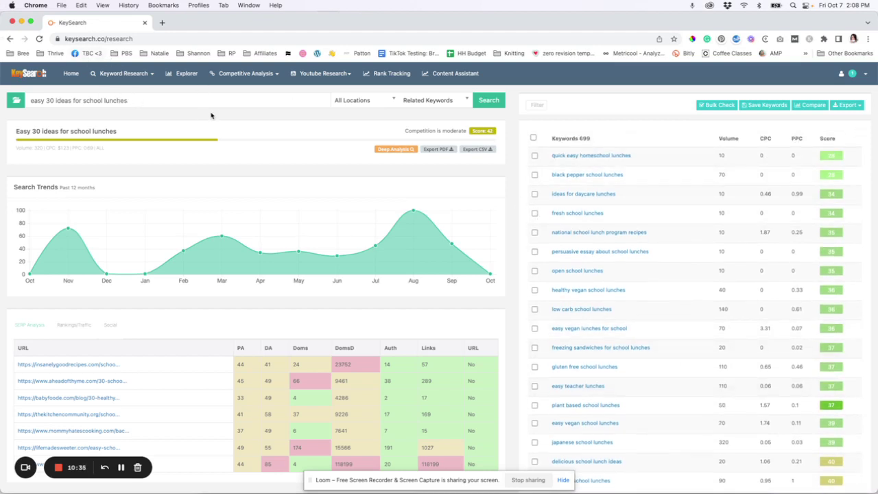
- Search 'rigid core flooring' (score 38, 2400 volume), then tick and untick its first-row checkbox
click(140, 104)
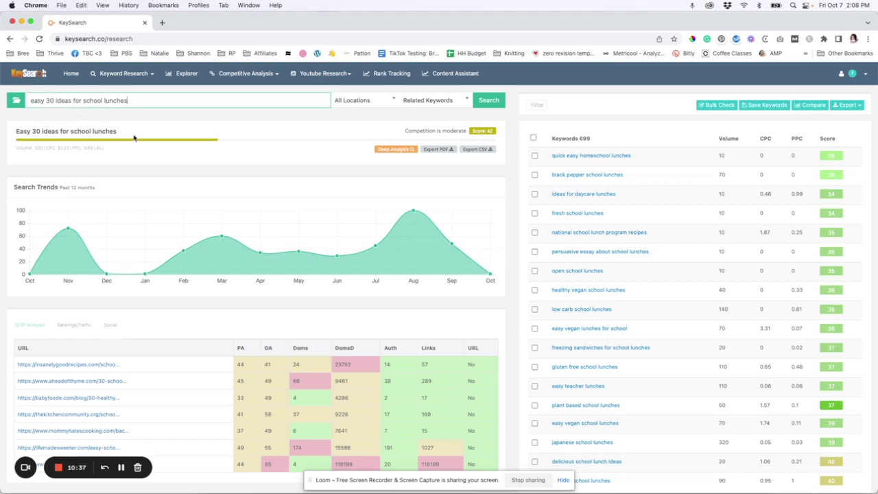
click(120, 468)
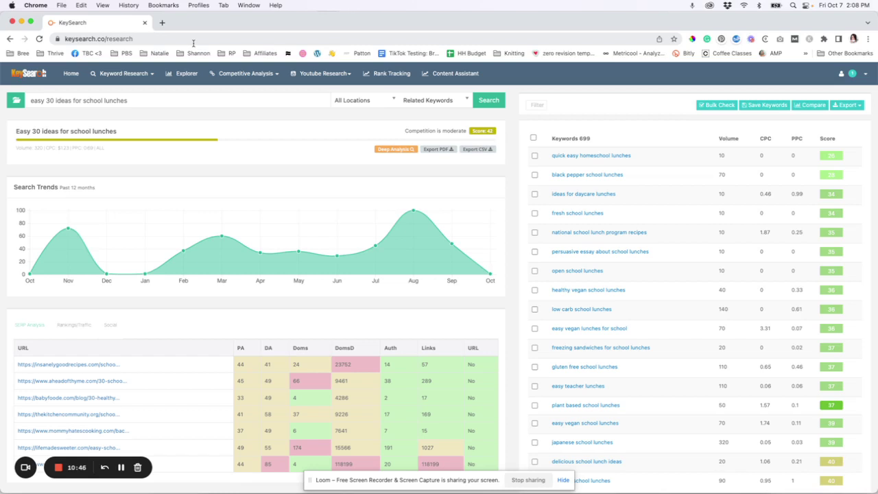
click(158, 101)
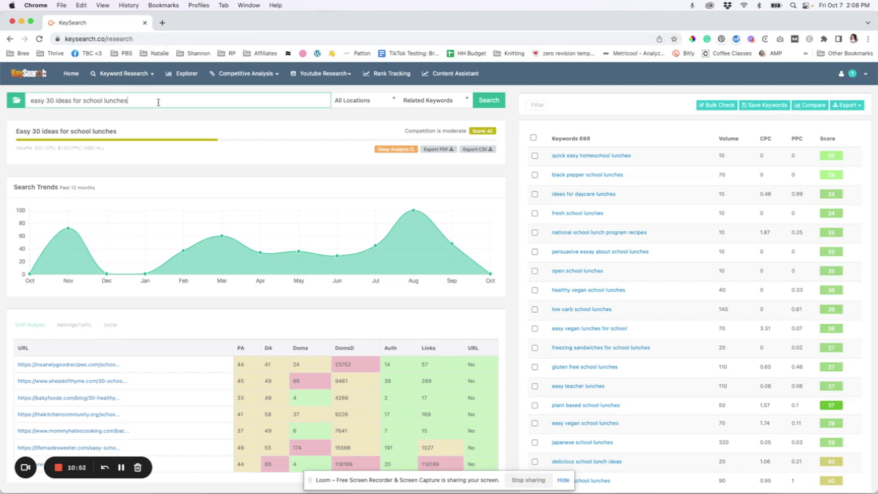
key(super+a)
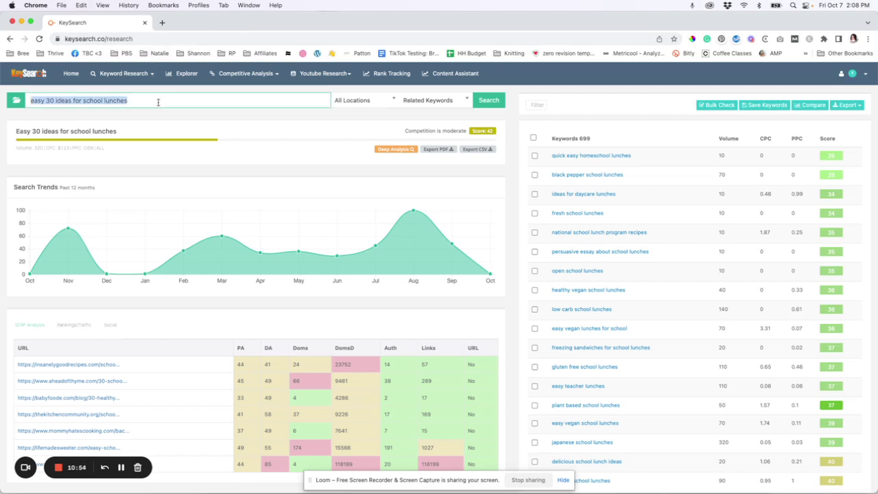
text(t)
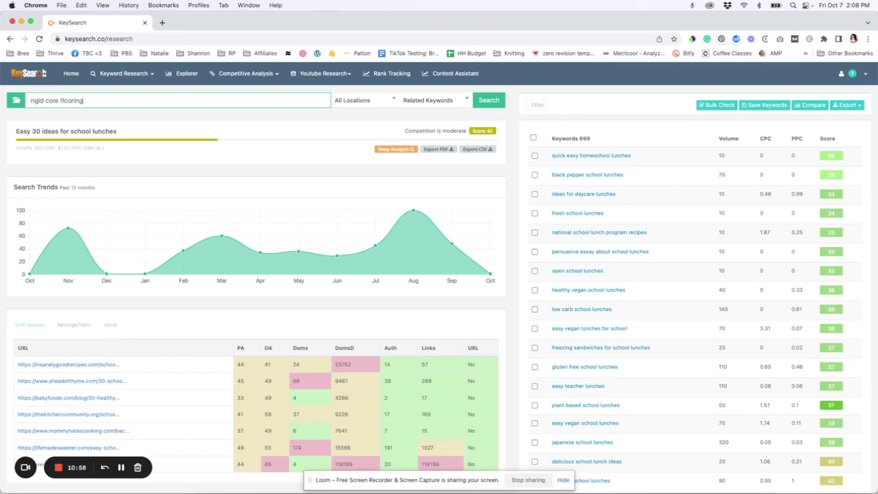
key(Return)
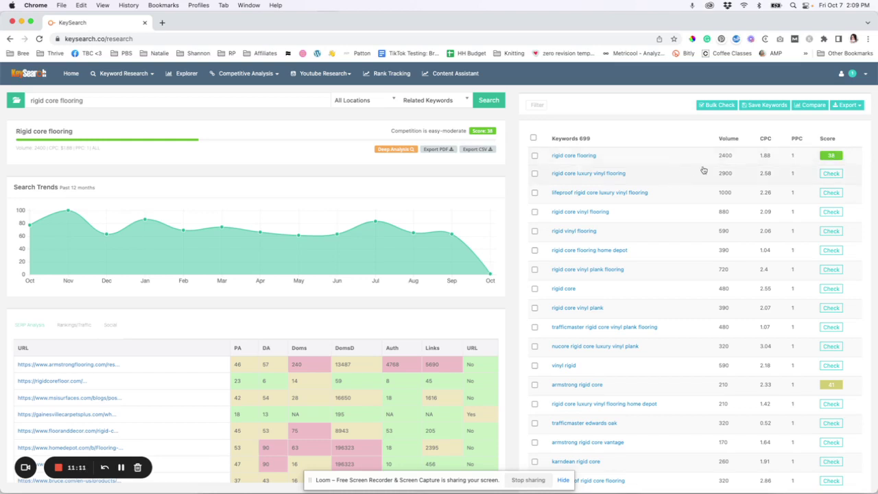
click(535, 155)
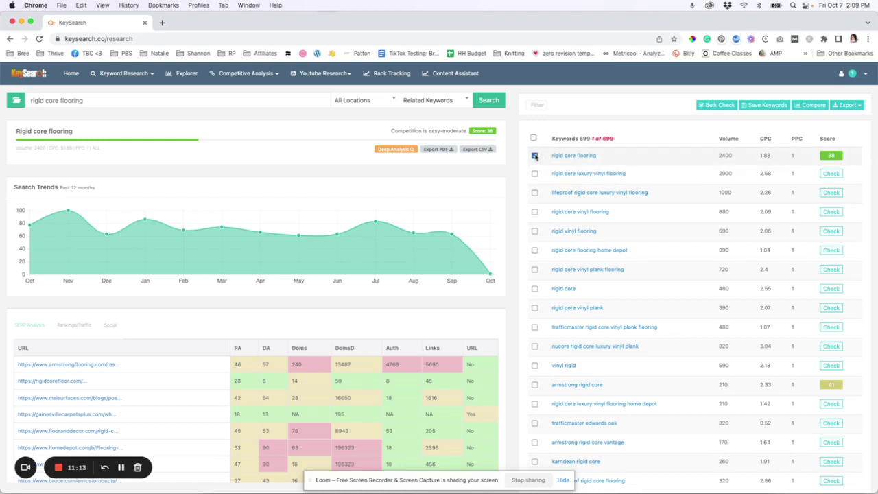
click(535, 155)
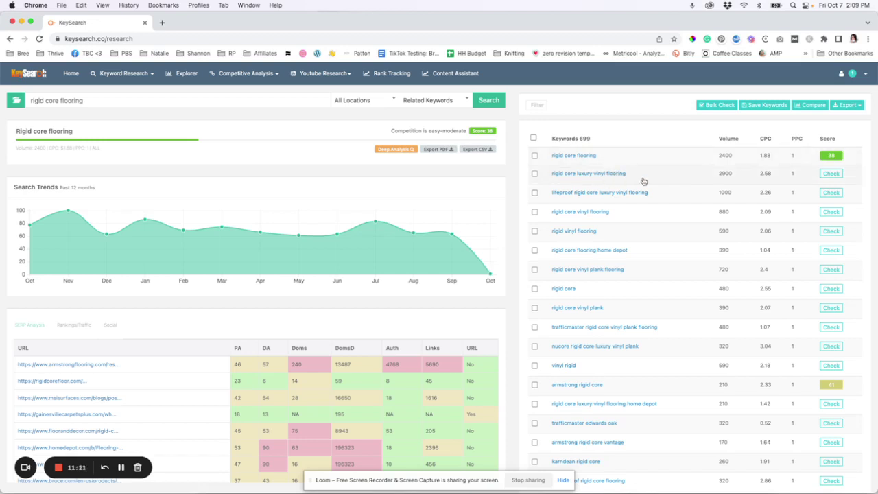
- Check difficulty for 'rigid core luxury vinyl flooring' (37) and 'rigid core vinyl flooring' (35)
click(831, 173)
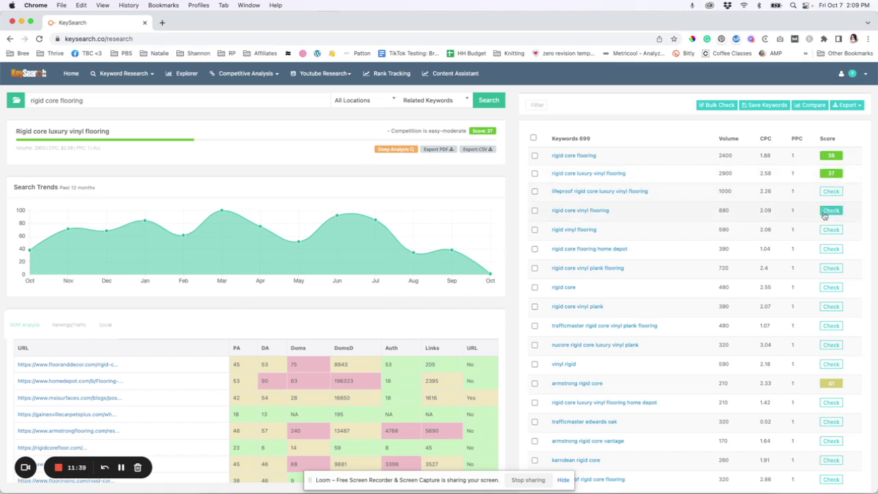
click(825, 216)
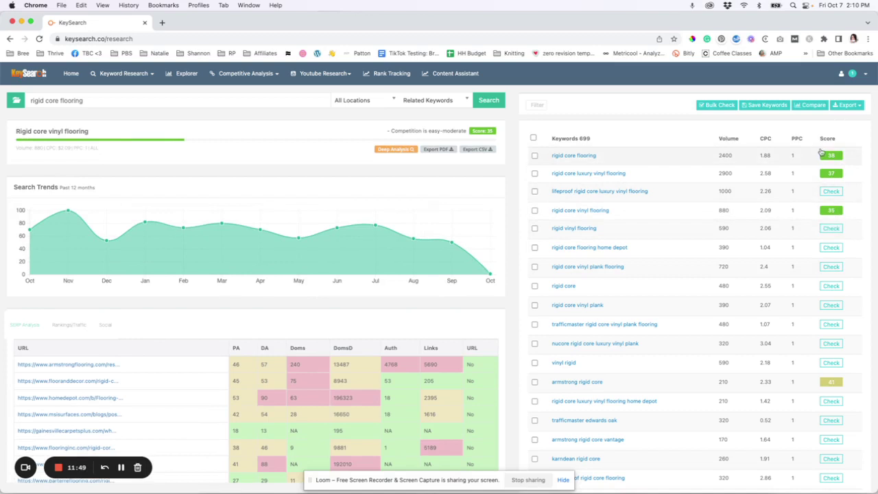
- Sort the Keywords list by score, lowest first, and tick 'rigid core vinyl flooring' as a keeper
click(828, 138)
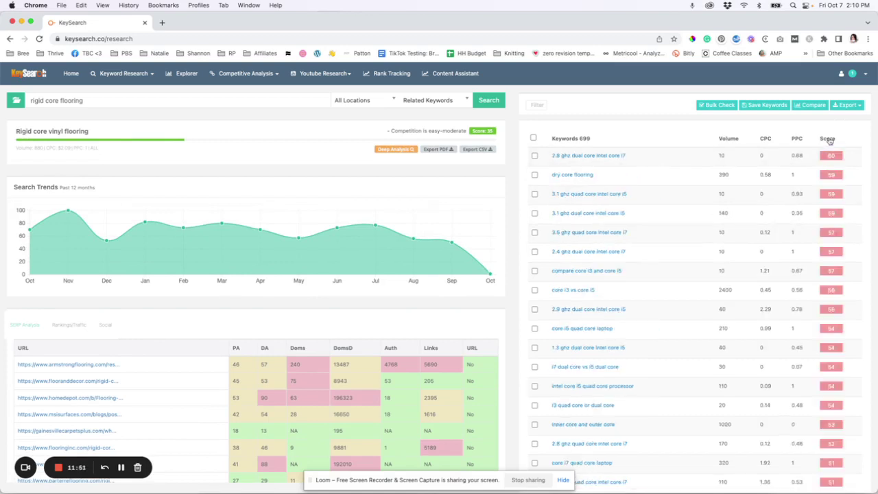
click(829, 139)
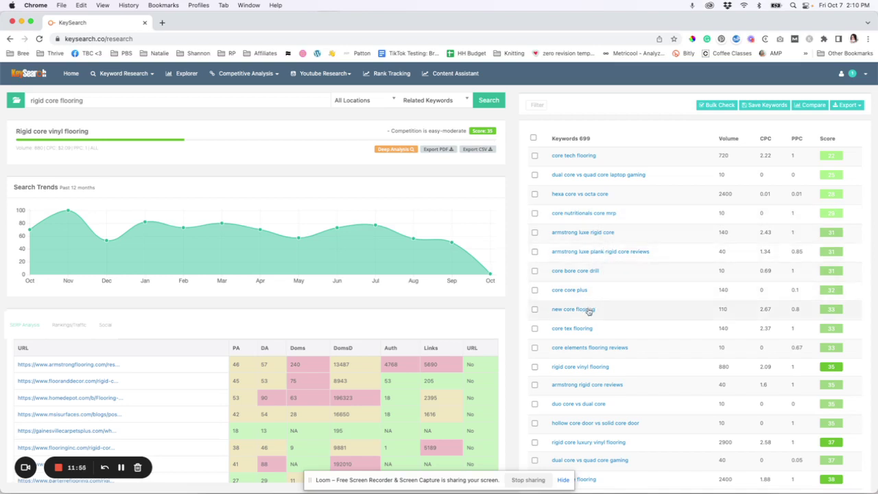
scroll(597, 312, down, 3)
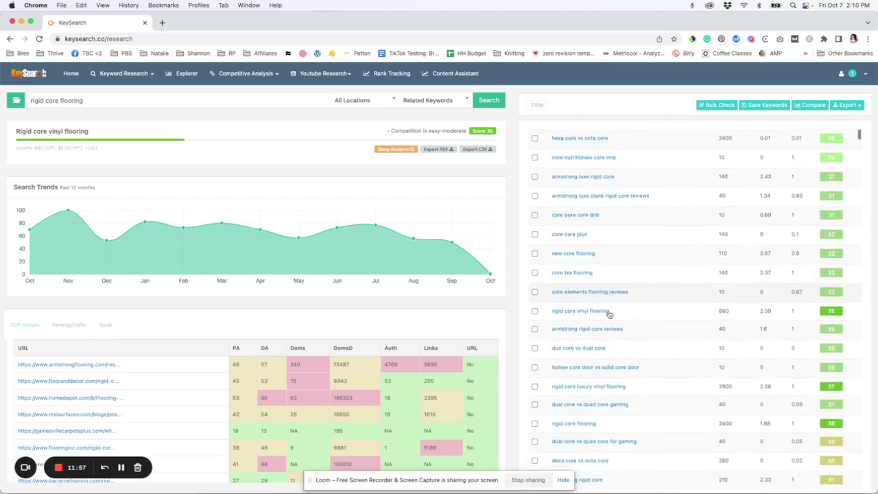
scroll(611, 309, down, 1)
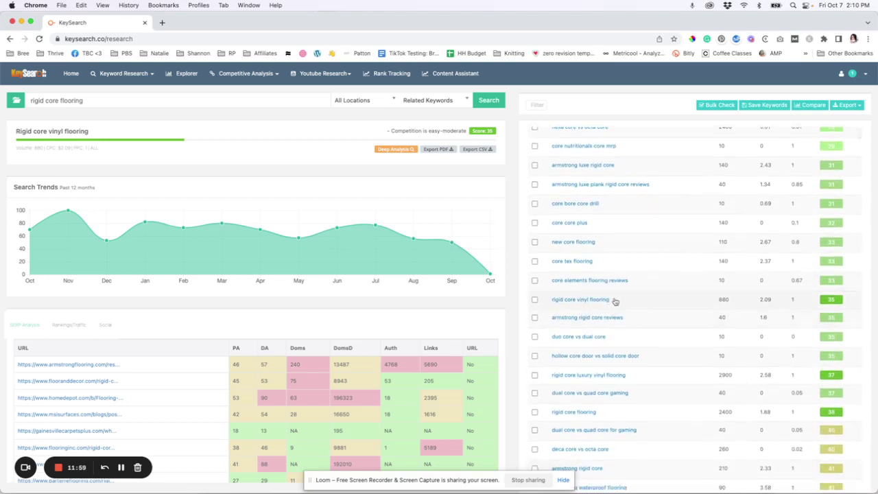
click(535, 299)
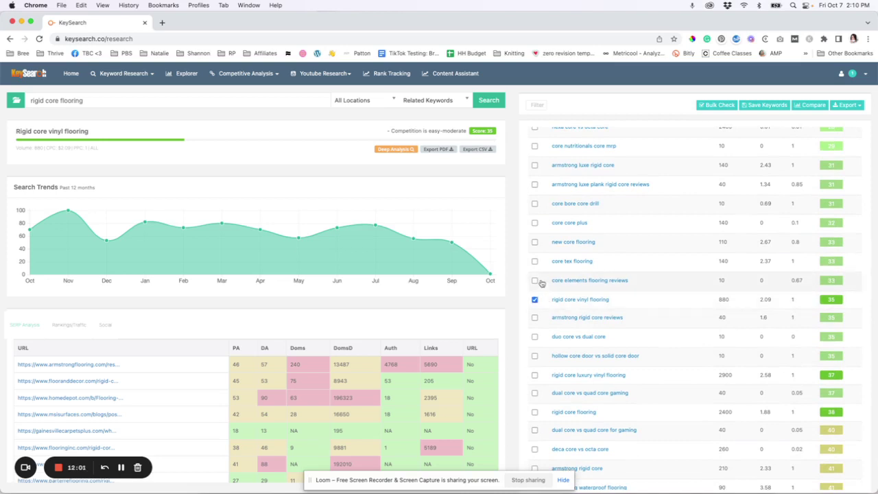
scroll(607, 347, down, 1)
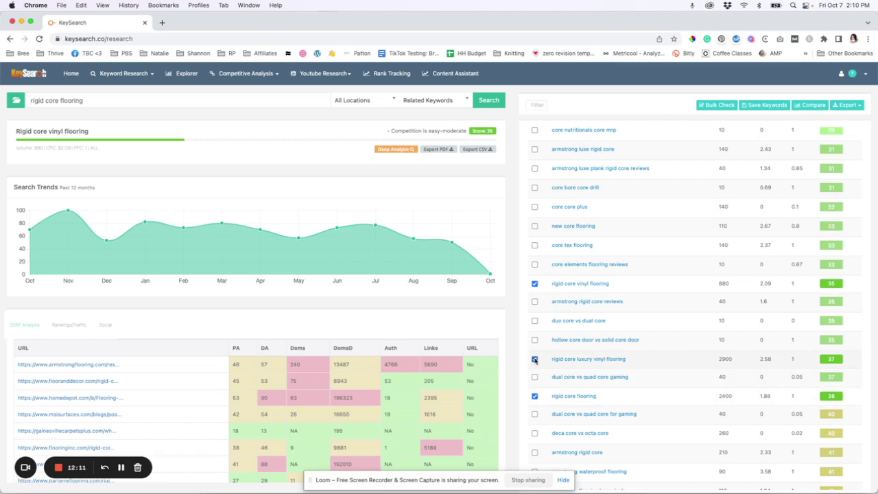
- Tick 'rigid core luxury vinyl flooring' as a keeper in the Keywords list
click(535, 359)
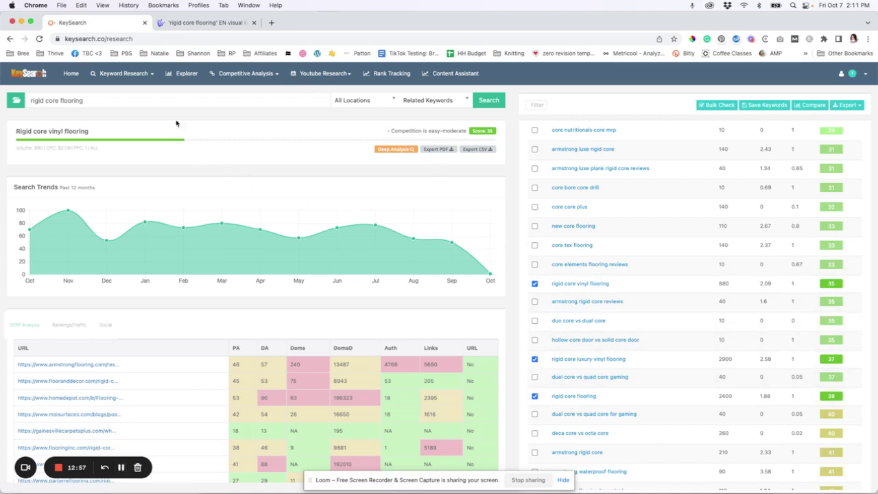
- Scroll through the rigid core flooring Questions wheel on AnswerThePublic, then return to the top
click(219, 24)
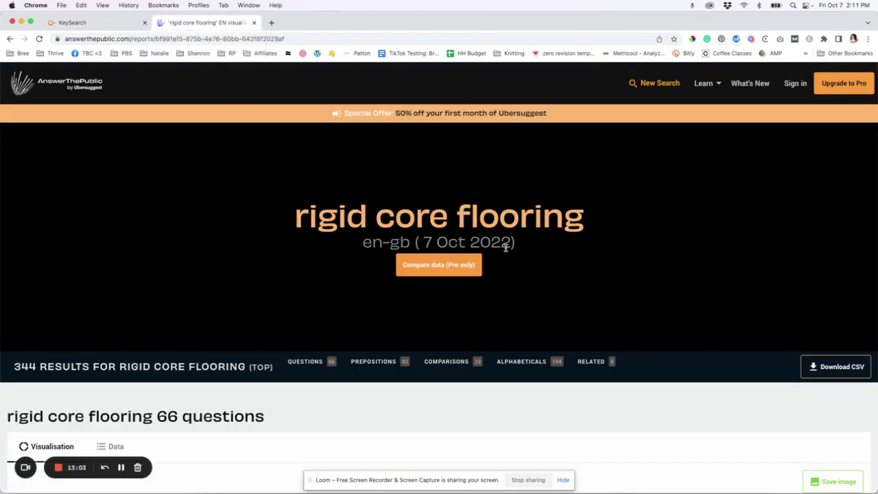
scroll(514, 257, down, 3)
scroll(514, 259, down, 1)
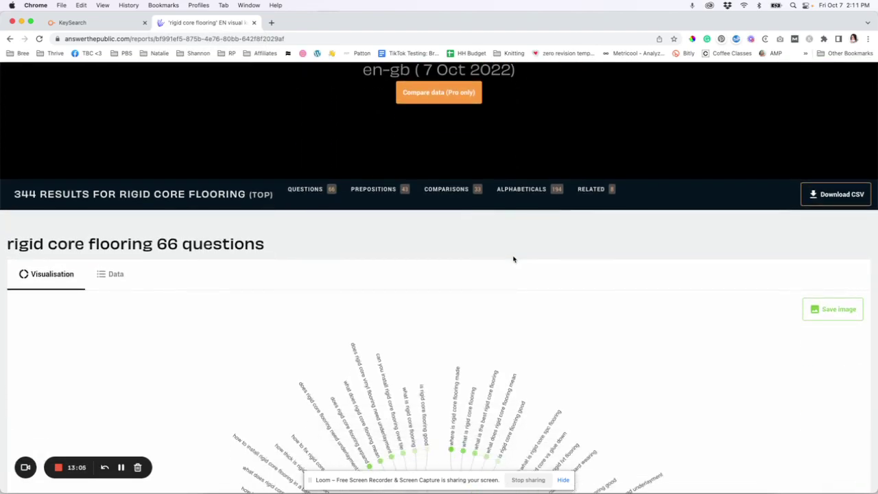
scroll(350, 227, up, 4)
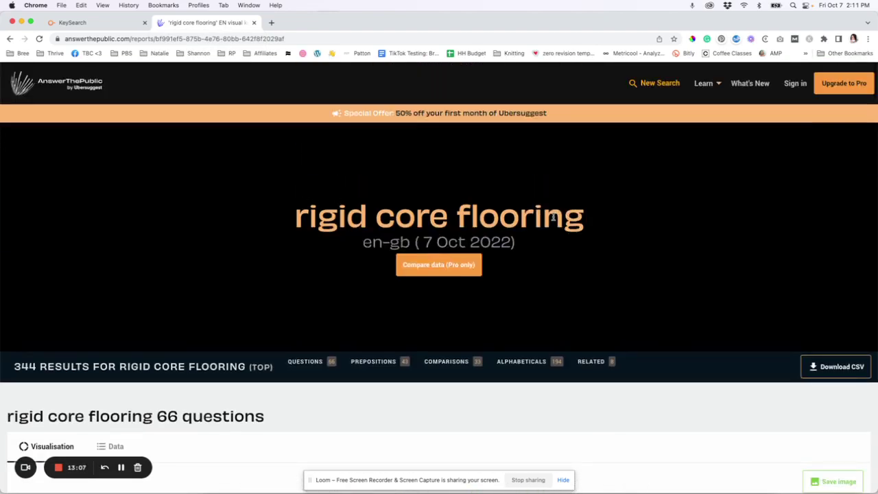
scroll(576, 228, down, 5)
scroll(282, 214, down, 5)
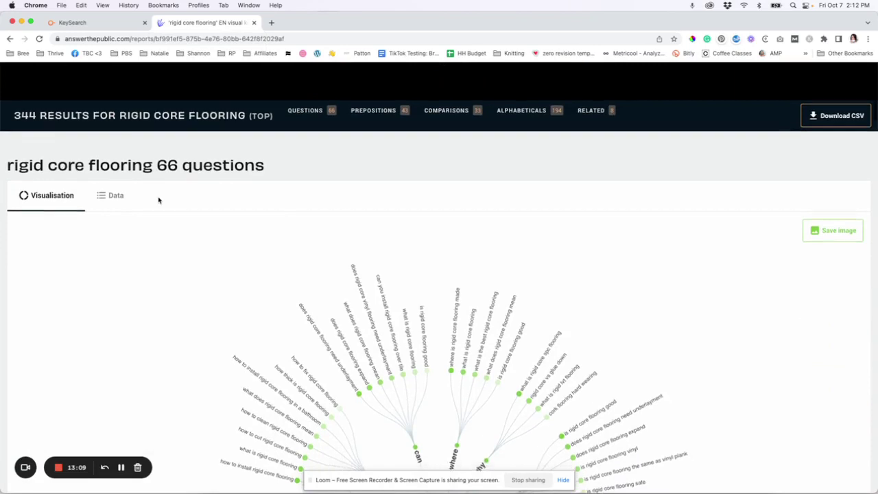
scroll(419, 271, down, 3)
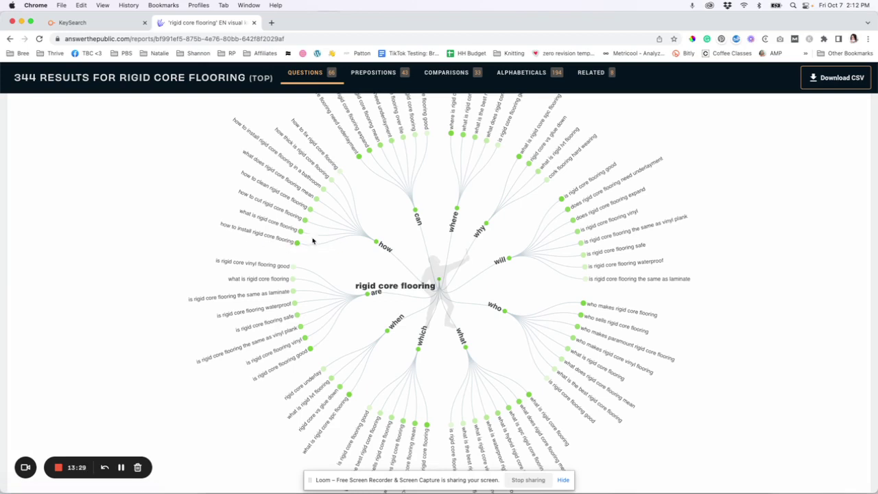
scroll(393, 240, up, 2)
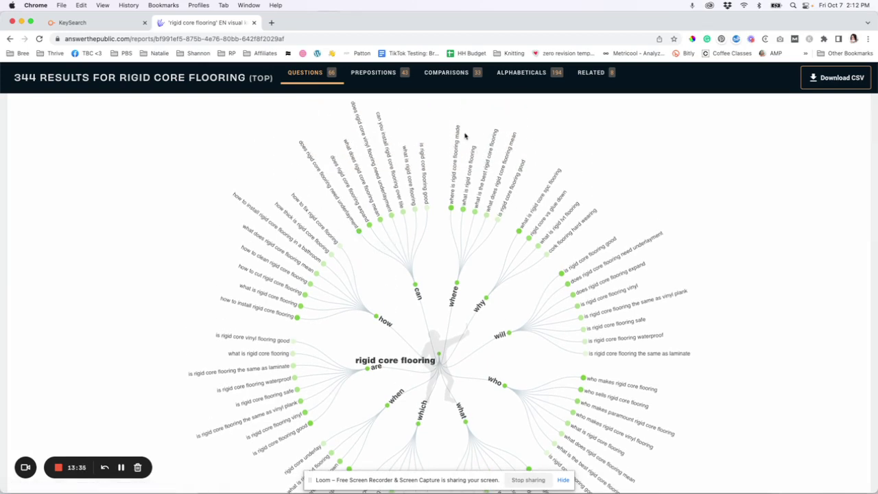
scroll(580, 261, down, 1)
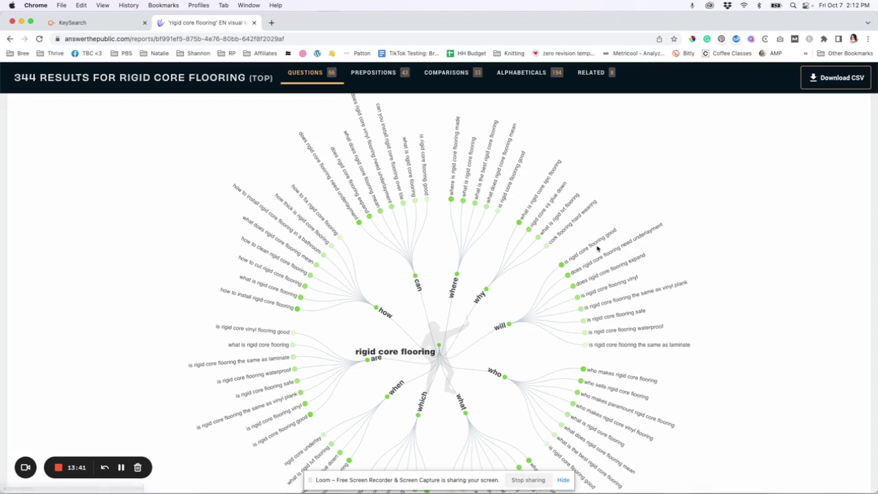
scroll(608, 268, down, 5)
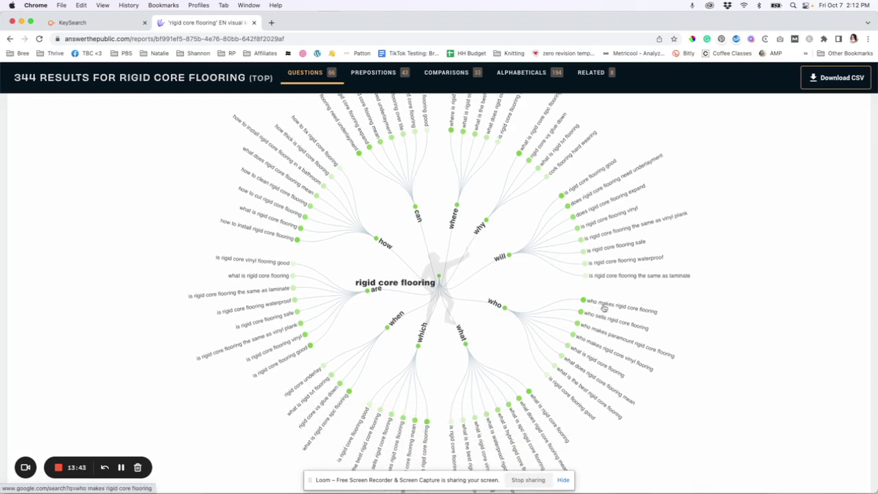
scroll(535, 391, down, 1)
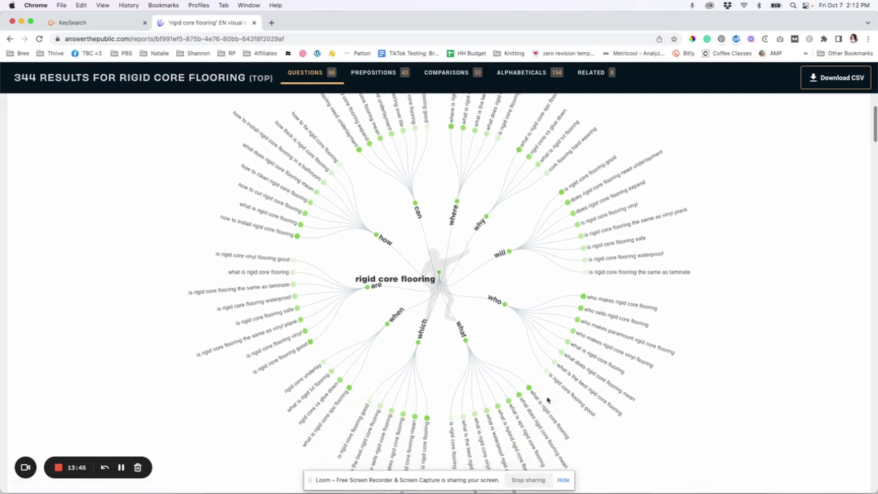
scroll(548, 400, down, 4)
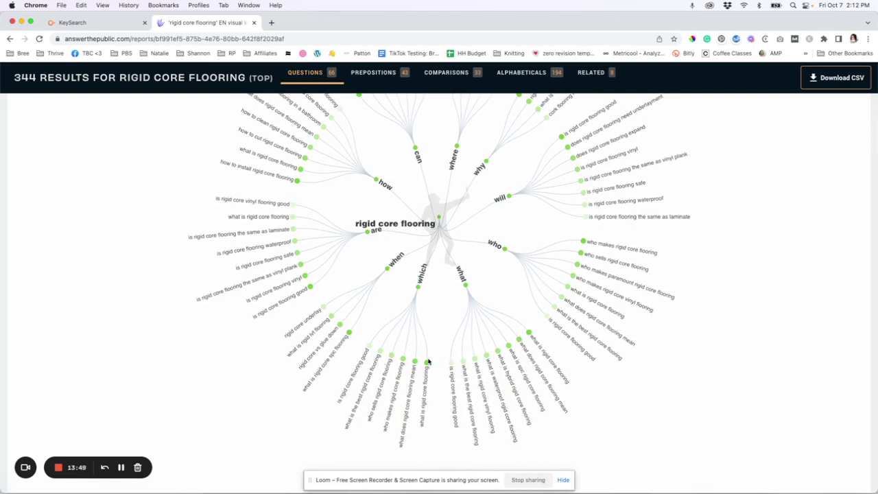
scroll(349, 320, down, 10)
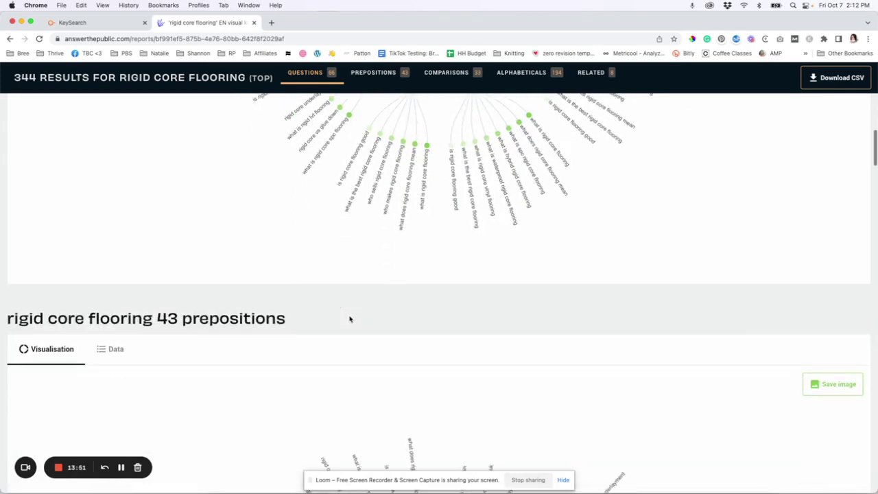
scroll(349, 320, up, 15)
scroll(349, 320, up, 3)
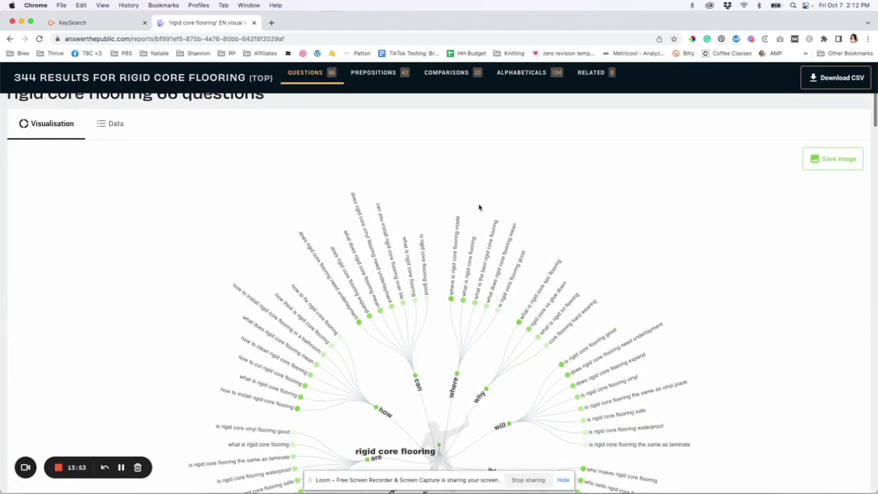
scroll(376, 360, up, 7)
scroll(376, 360, up, 3)
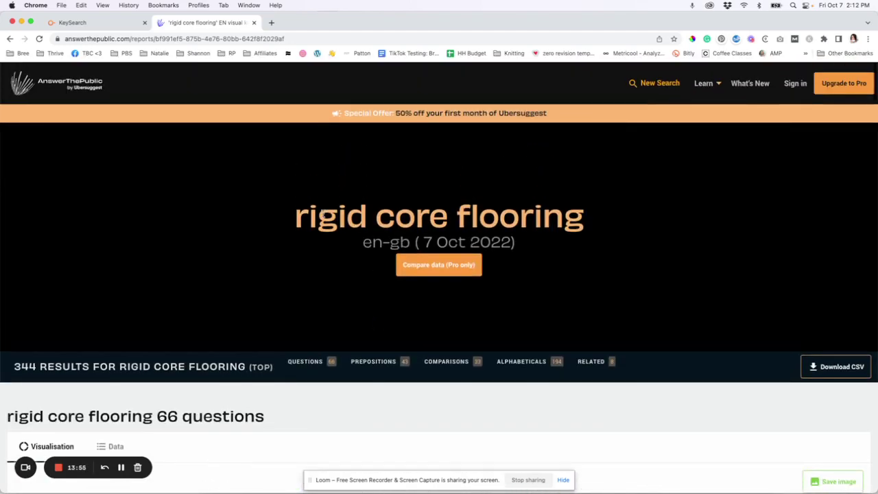
- Go back to KeySearch's rigid core flooring results, scroll the Keywords list up, and leave the search box unchanged
click(109, 25)
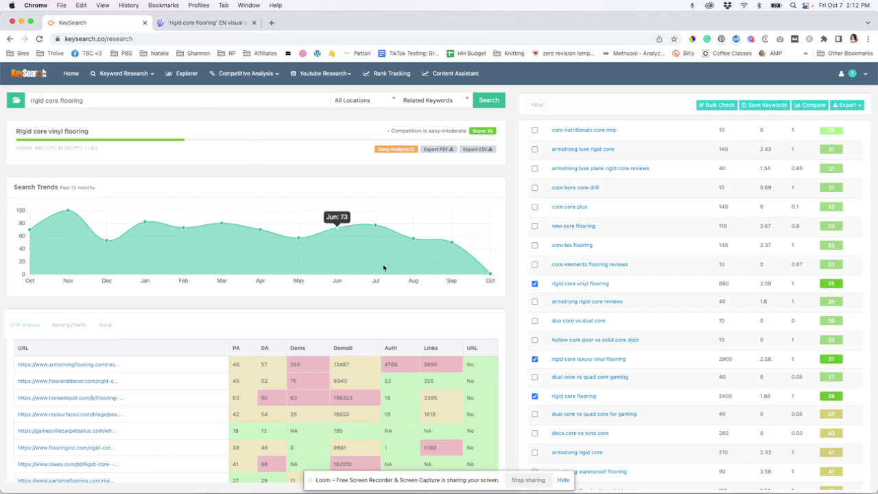
scroll(803, 328, up, 3)
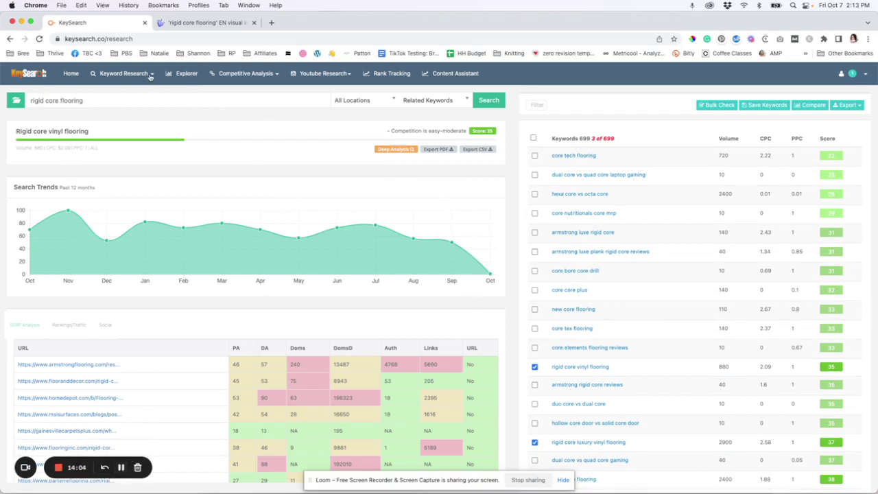
click(174, 104)
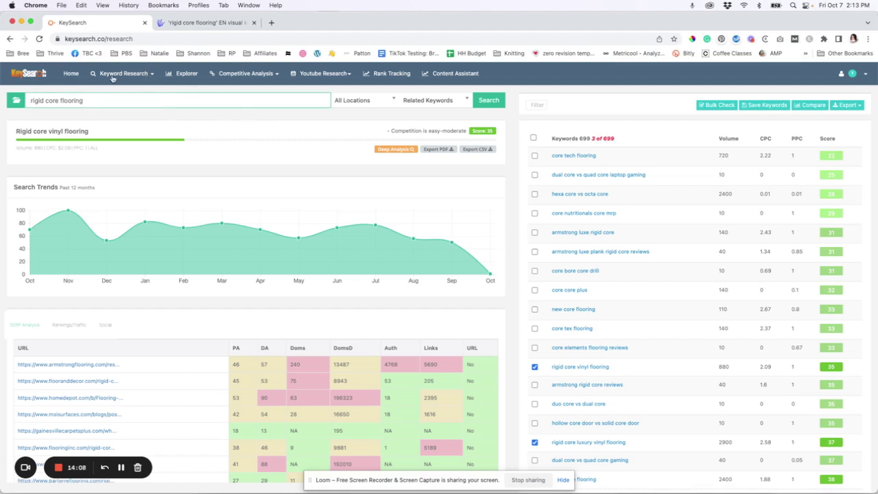
click(308, 118)
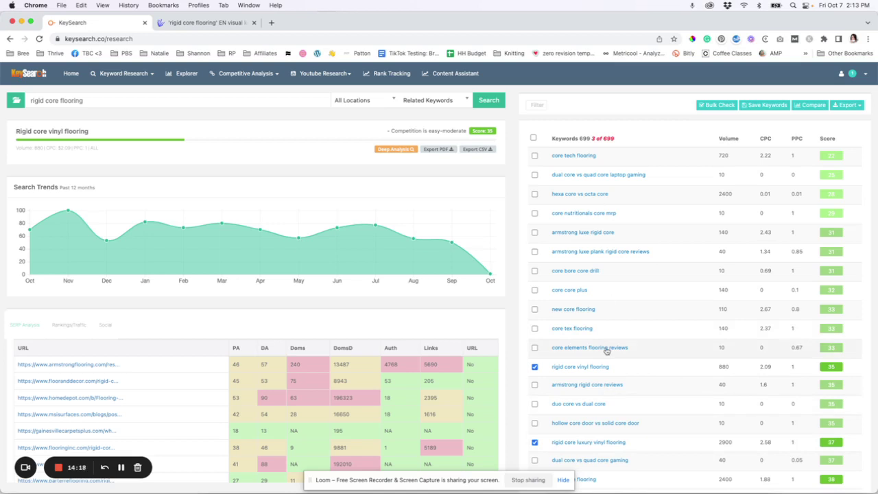
mouse_move(491, 280)
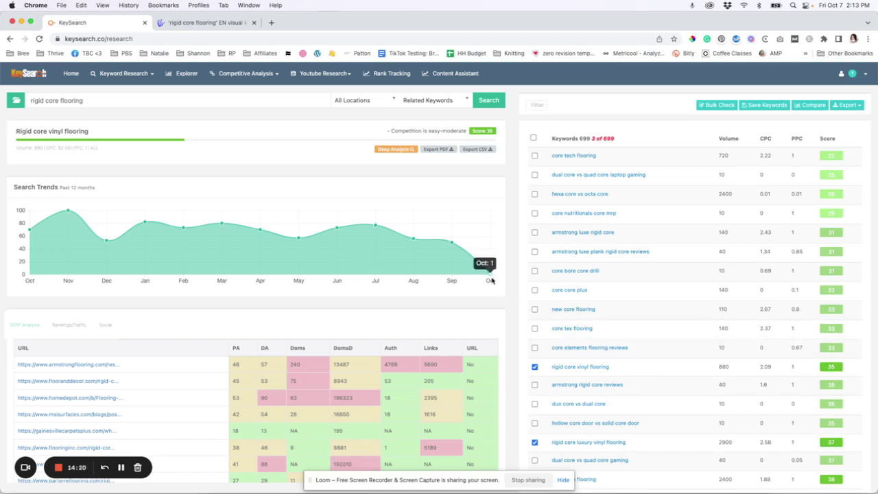